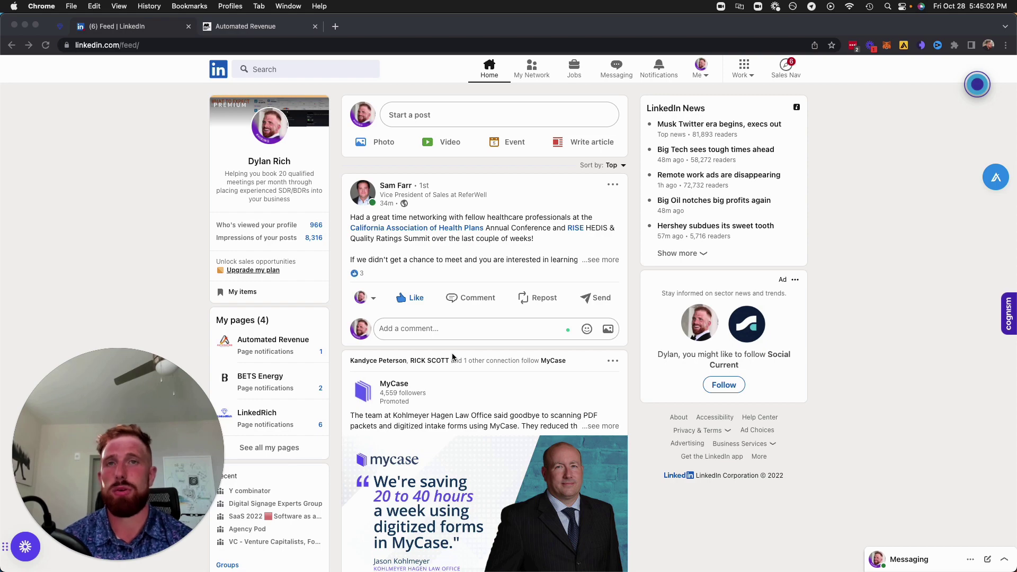
{"action": "scroll", "coordinate": [469, 351], "scroll_direction": "down", "scroll_amount": 10}
{"action": "scroll", "coordinate": [479, 345], "scroll_direction": "down", "scroll_amount": 3}
{"action": "scroll", "coordinate": [479, 344], "scroll_direction": "down", "scroll_amount": 2}
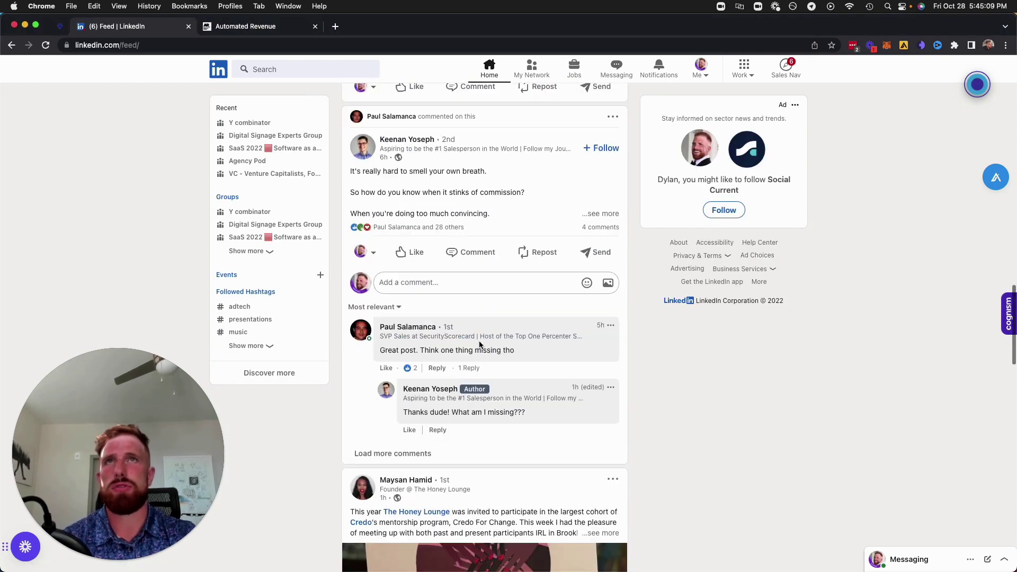
{"action": "scroll", "coordinate": [479, 344], "scroll_direction": "down", "scroll_amount": 3}
{"action": "scroll", "coordinate": [480, 344], "scroll_direction": "down", "scroll_amount": 5}
{"action": "scroll", "coordinate": [479, 345], "scroll_direction": "down", "scroll_amount": 2}
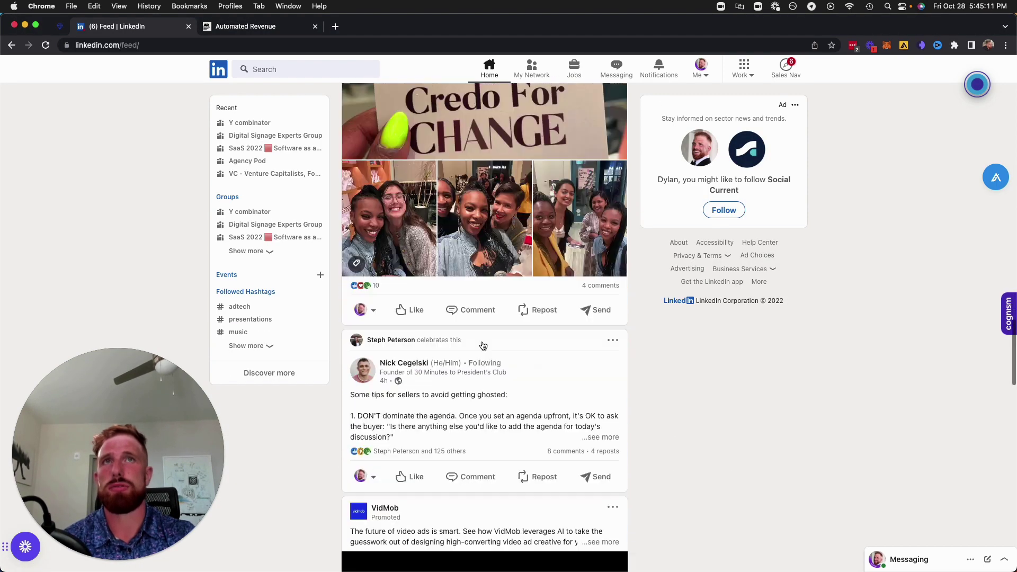
{"action": "scroll", "coordinate": [481, 344], "scroll_direction": "down", "scroll_amount": 2}
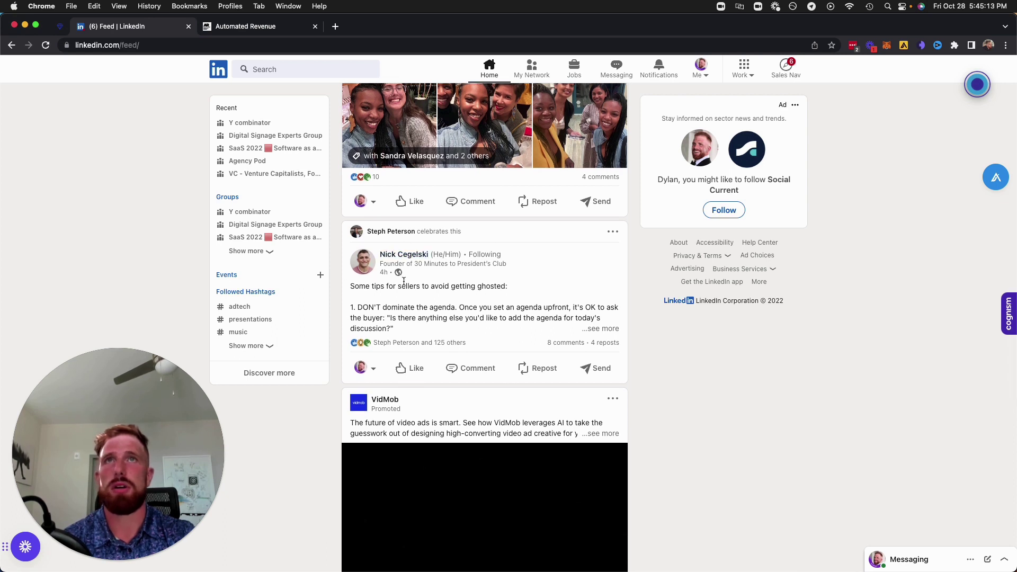
Expand the sales tips post in the feed, then move to the search box.
{"action": "left_click", "coordinate": [608, 329]}
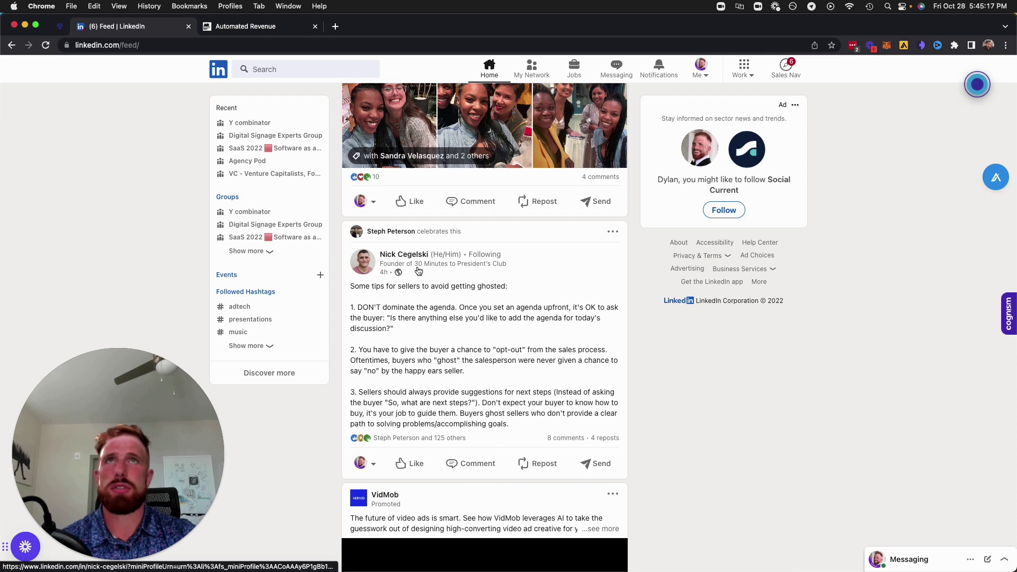
{"action": "scroll", "coordinate": [418, 271], "scroll_direction": "down", "scroll_amount": 1}
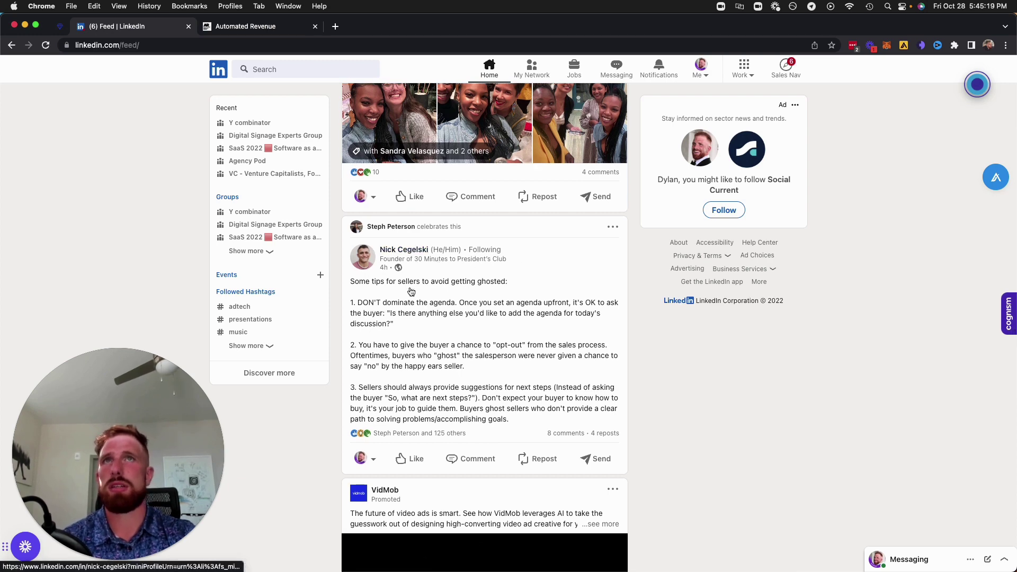
{"action": "scroll", "coordinate": [380, 354], "scroll_direction": "down", "scroll_amount": 3}
{"action": "scroll", "coordinate": [378, 358], "scroll_direction": "down", "scroll_amount": 3}
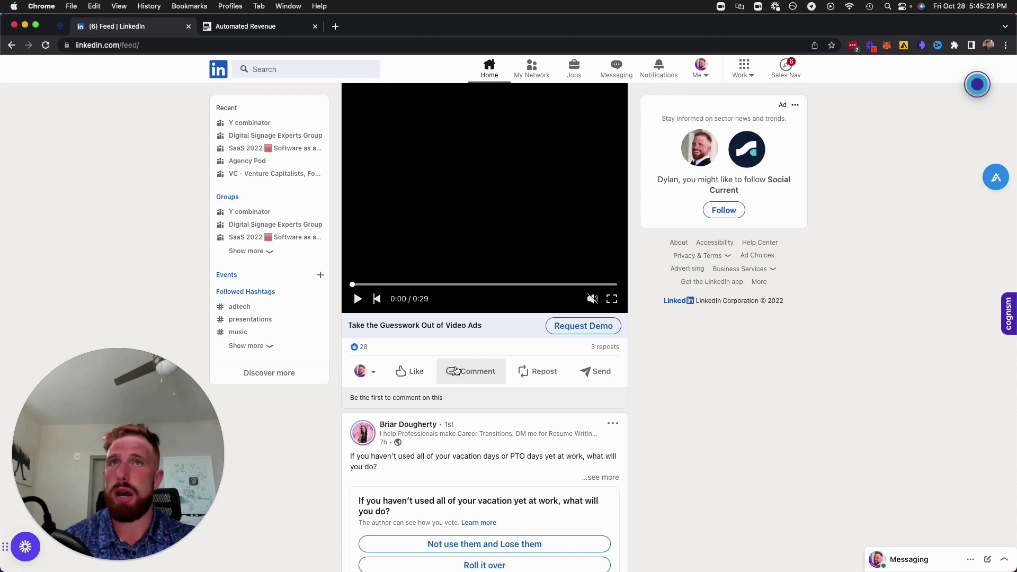
{"action": "scroll", "coordinate": [453, 372], "scroll_direction": "down", "scroll_amount": 2}
{"action": "scroll", "coordinate": [453, 373], "scroll_direction": "down", "scroll_amount": 2}
{"action": "left_click", "coordinate": [269, 69]}
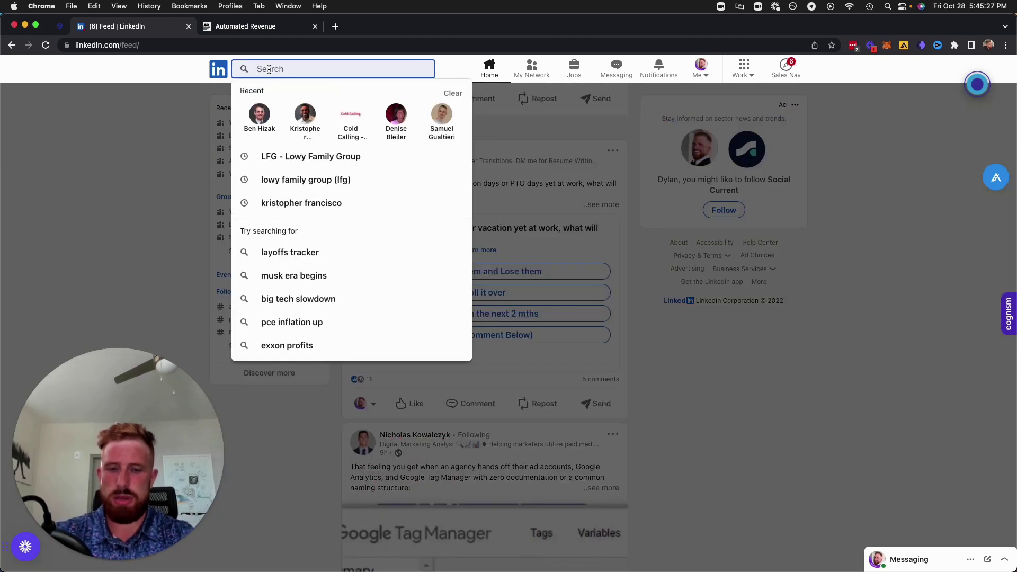
{"action": "type", "text": "goo"}
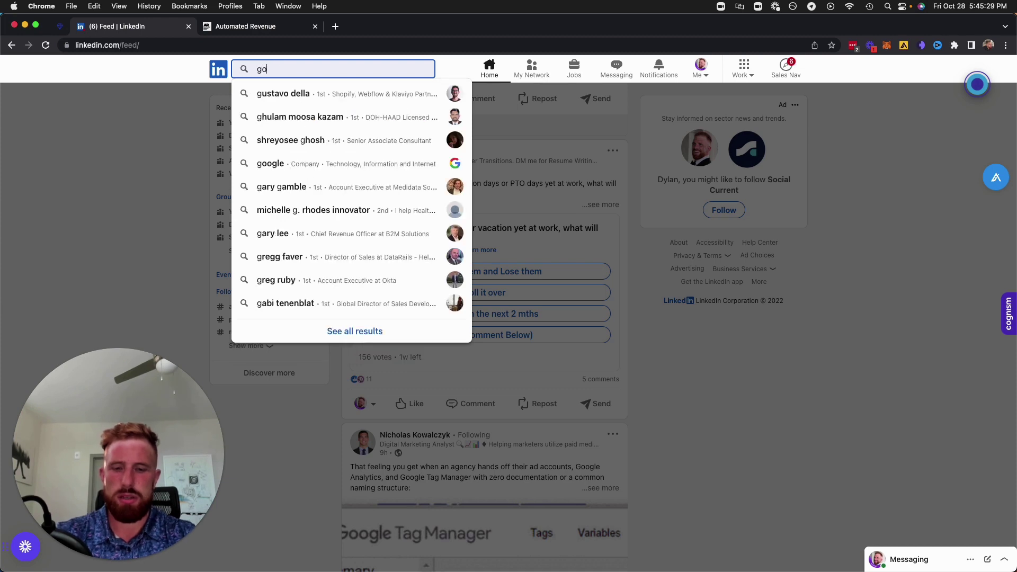
{"action": "type", "text": "gle ads"}
Search LinkedIn for 'google ads', filter to Posts, and expand the wasted marketing budgets post.
{"action": "key", "text": "Return"}
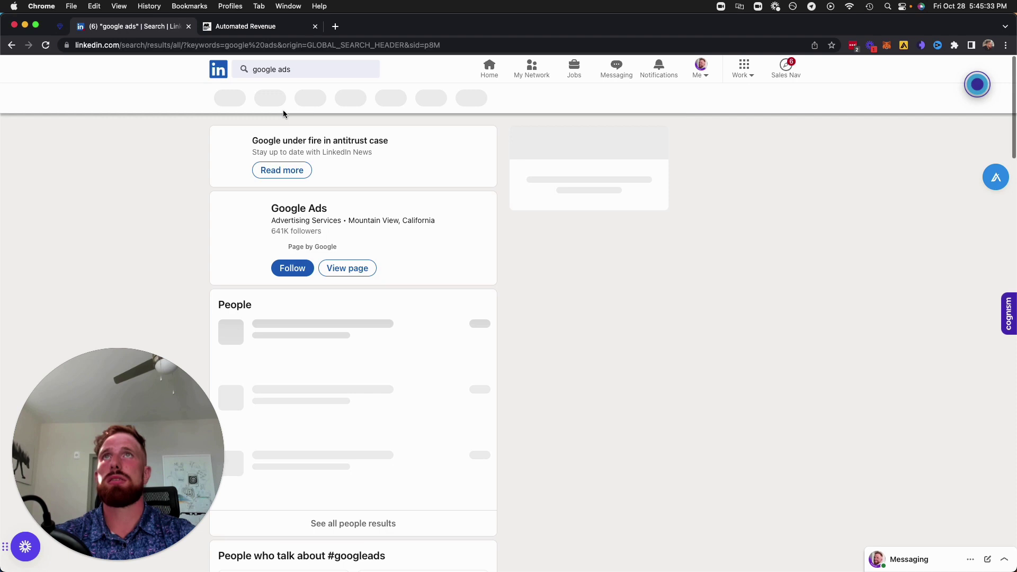
{"action": "left_click", "coordinate": [321, 100]}
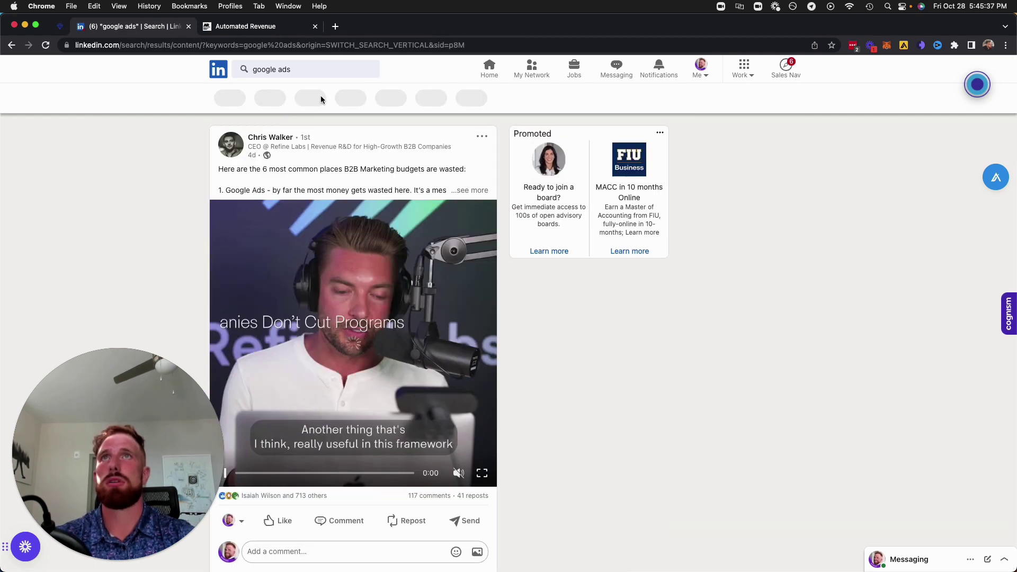
{"action": "left_click", "coordinate": [473, 190]}
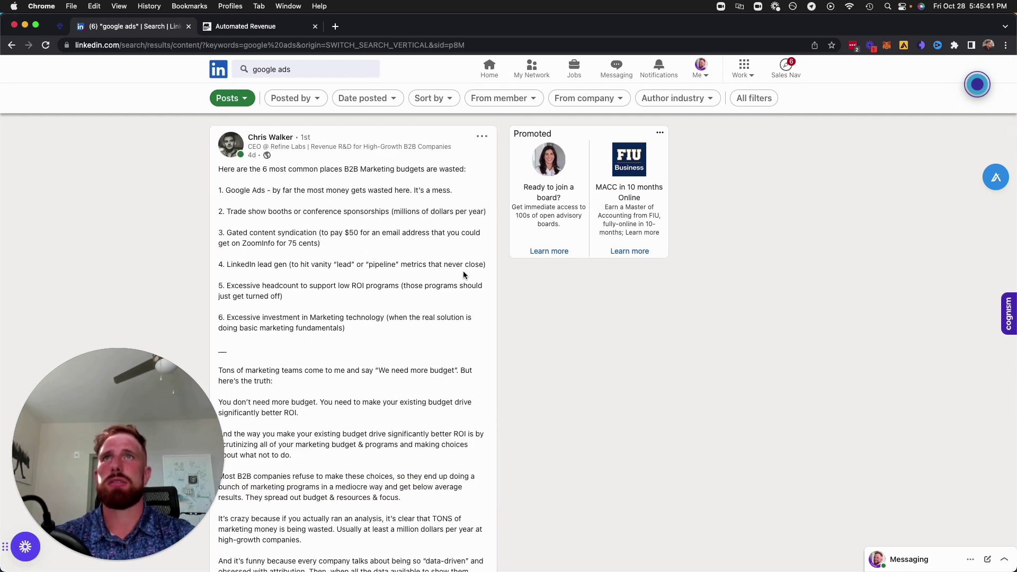
Highlight the budget list lines and the Google Ads line of the post while reading.
{"action": "left_click_drag", "start_coordinate": [230, 212], "coordinate": [296, 242]}
{"action": "left_click", "coordinate": [223, 191]}
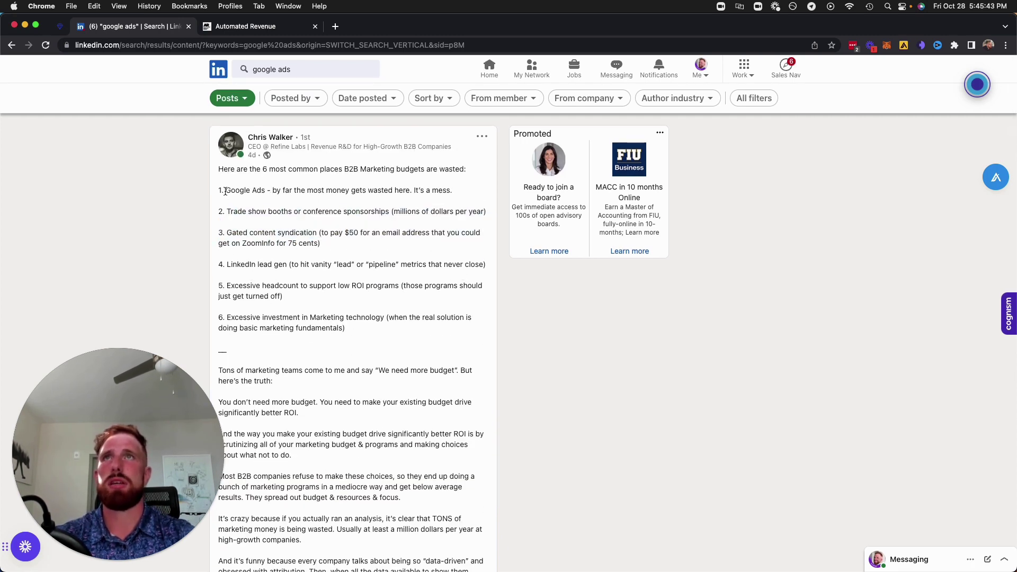
{"action": "left_click_drag", "start_coordinate": [236, 191], "coordinate": [454, 196]}
{"action": "left_click", "coordinate": [414, 317]}
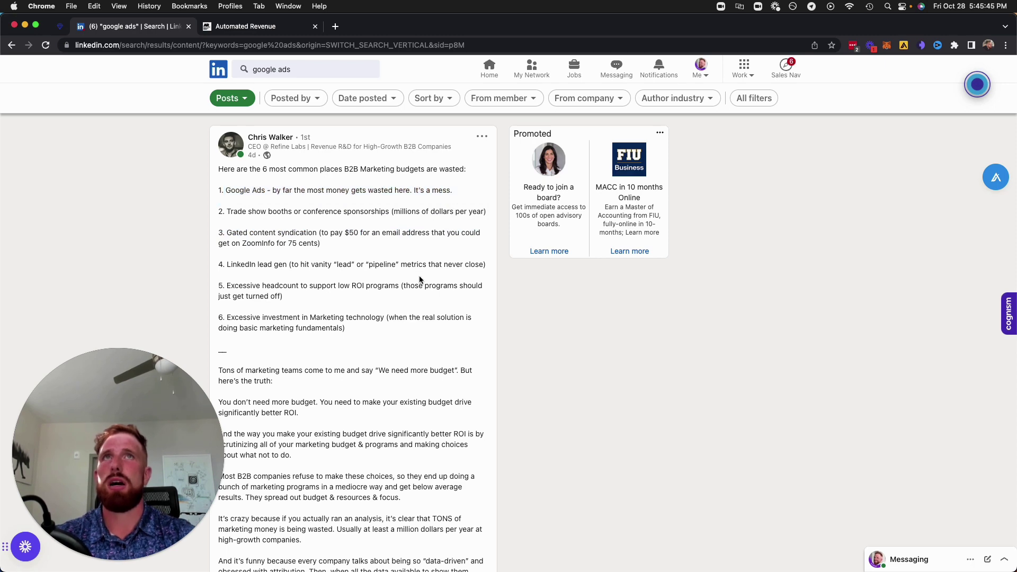
{"action": "scroll", "coordinate": [420, 279], "scroll_direction": "down", "scroll_amount": 10}
{"action": "scroll", "coordinate": [420, 279], "scroll_direction": "down", "scroll_amount": 3}
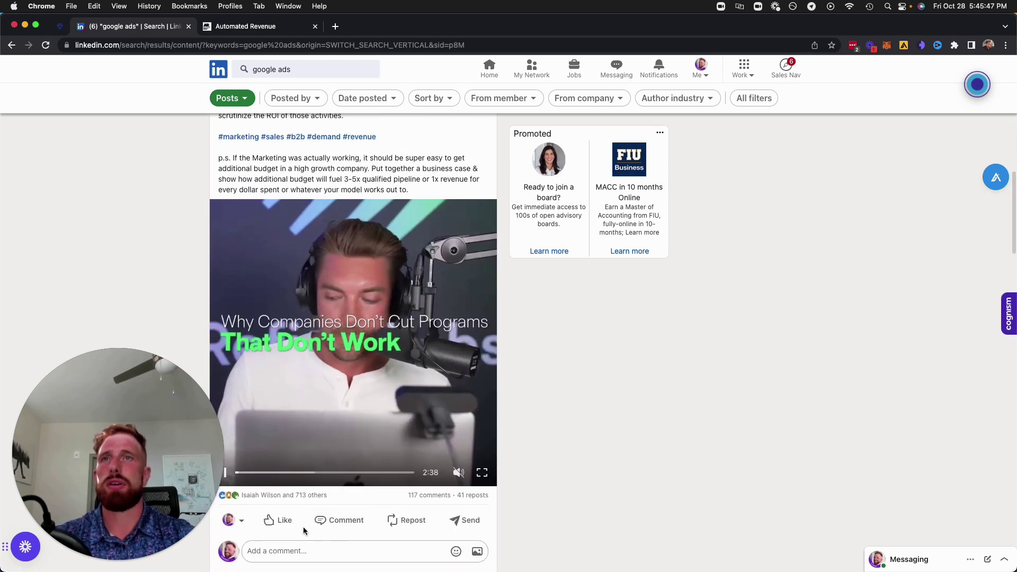
{"action": "scroll", "coordinate": [303, 532], "scroll_direction": "down", "scroll_amount": 3}
{"action": "scroll", "coordinate": [326, 480], "scroll_direction": "down", "scroll_amount": 2}
{"action": "scroll", "coordinate": [330, 480], "scroll_direction": "down", "scroll_amount": 4}
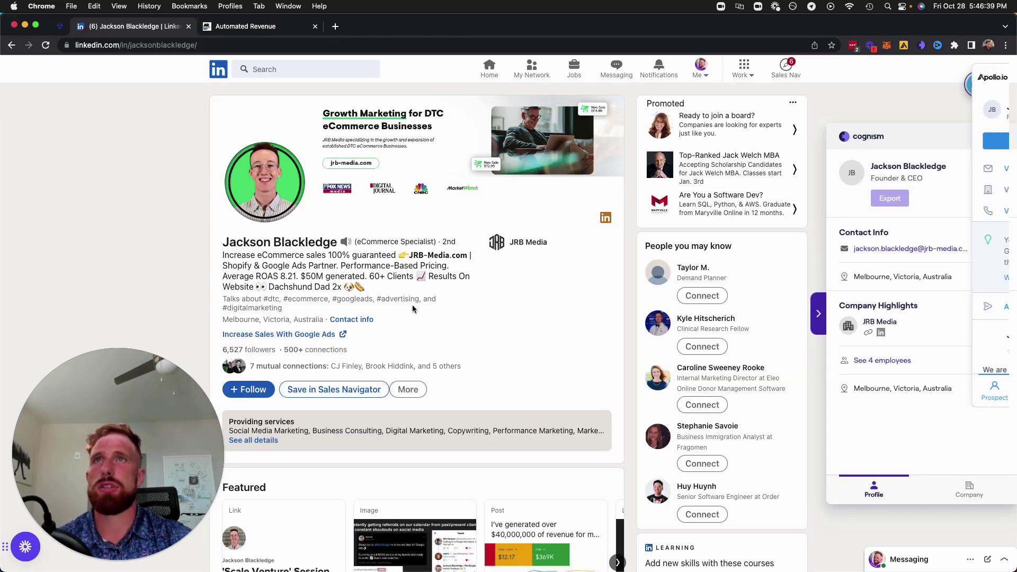
{"action": "left_click_drag", "start_coordinate": [223, 350], "coordinate": [274, 349]}
{"action": "left_click", "coordinate": [482, 346]}
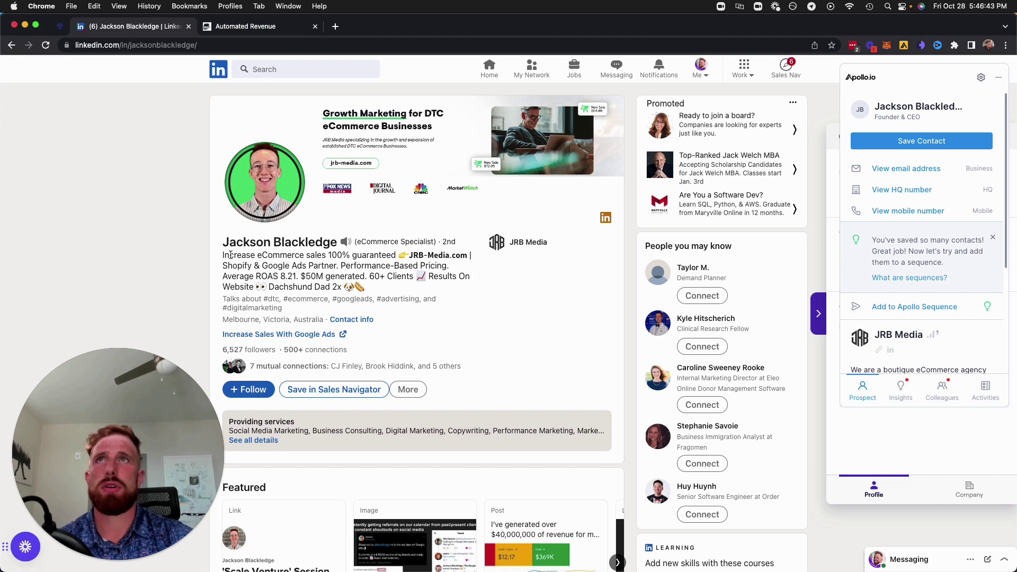
{"action": "left_click_drag", "start_coordinate": [229, 255], "coordinate": [495, 281]}
{"action": "left_click", "coordinate": [495, 280]}
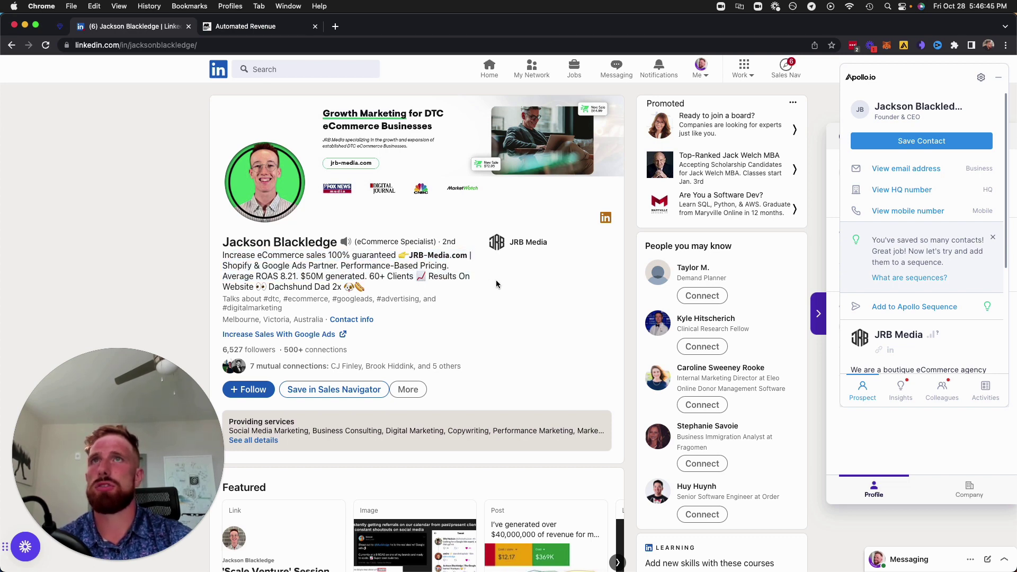
{"action": "scroll", "coordinate": [397, 362], "scroll_direction": "down", "scroll_amount": 5}
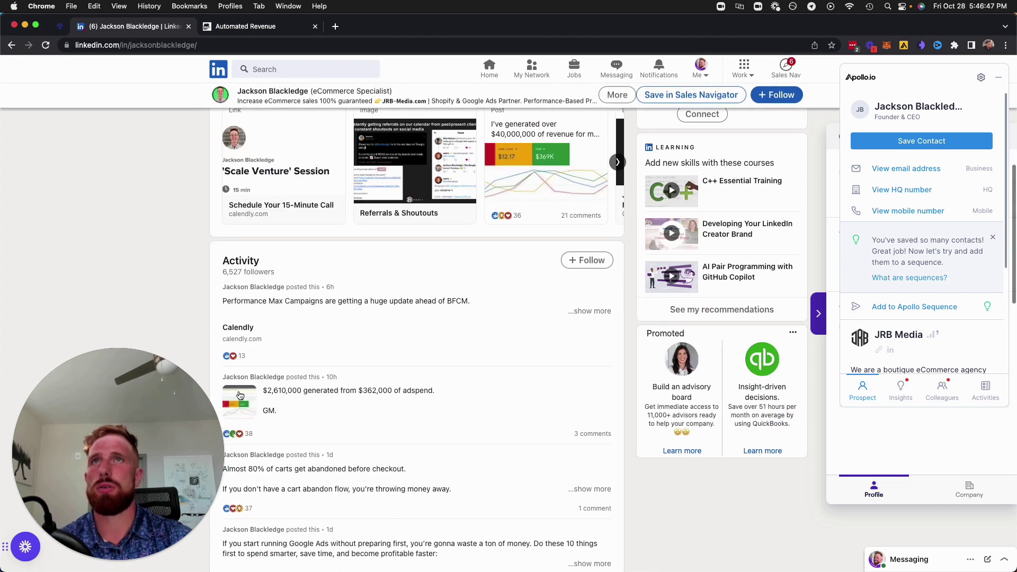
{"action": "scroll", "coordinate": [351, 359], "scroll_direction": "down", "scroll_amount": 1}
{"action": "scroll", "coordinate": [350, 359], "scroll_direction": "down", "scroll_amount": 1}
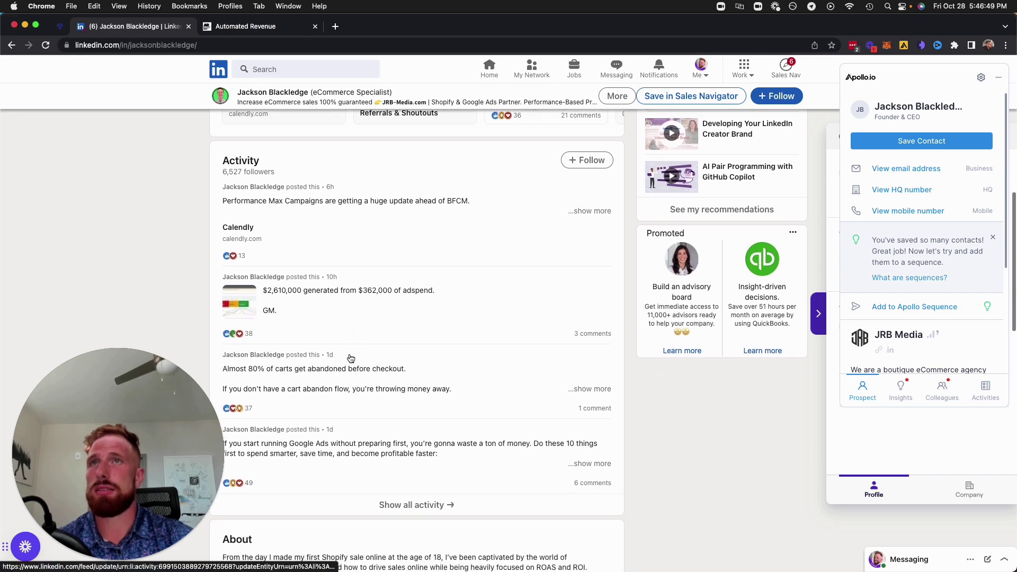
{"action": "scroll", "coordinate": [351, 358], "scroll_direction": "down", "scroll_amount": 1}
Open the lead's full activity list and expand the Google 8.5 billion searches post.
{"action": "left_click", "coordinate": [378, 427]}
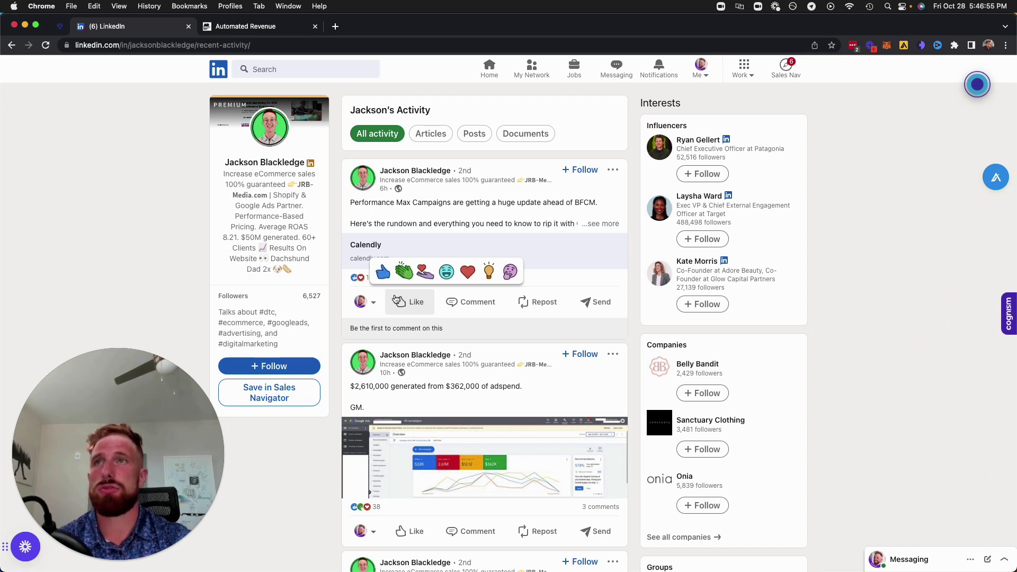
{"action": "scroll", "coordinate": [409, 379], "scroll_direction": "down", "scroll_amount": 1}
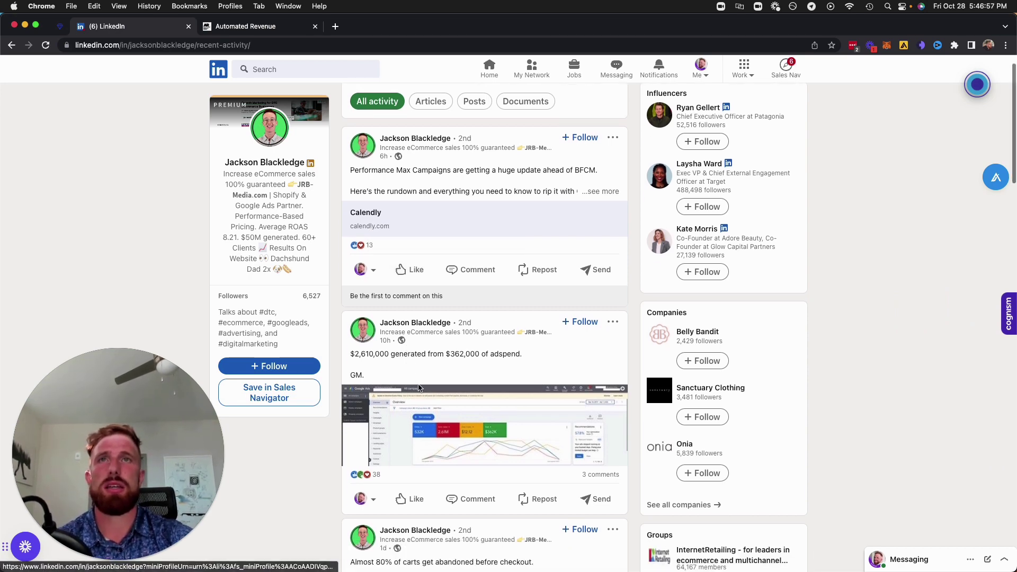
{"action": "scroll", "coordinate": [419, 387], "scroll_direction": "down", "scroll_amount": 5}
{"action": "scroll", "coordinate": [430, 393], "scroll_direction": "down", "scroll_amount": 2}
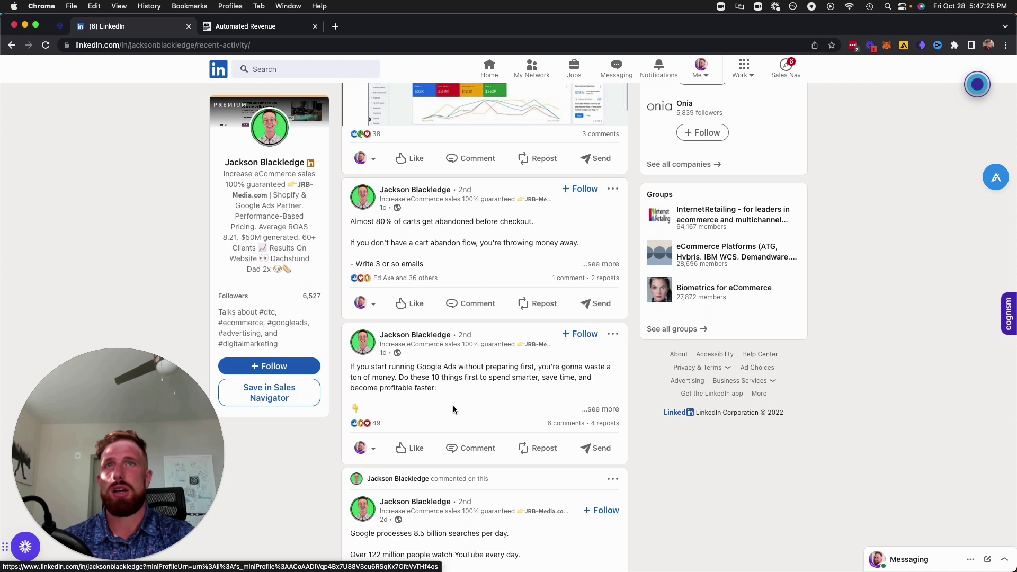
{"action": "scroll", "coordinate": [513, 465], "scroll_direction": "down", "scroll_amount": 2}
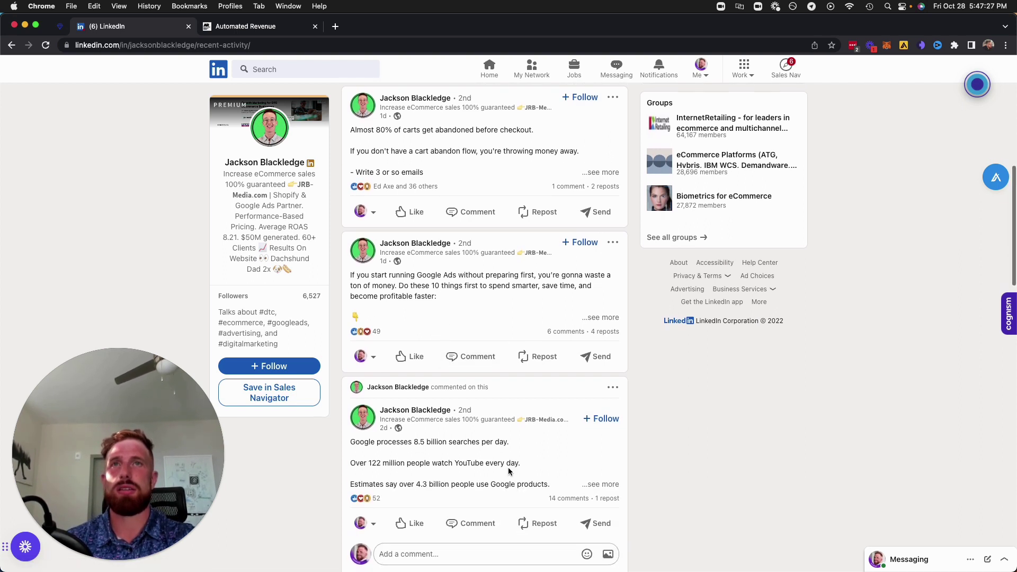
{"action": "scroll", "coordinate": [514, 465], "scroll_direction": "down", "scroll_amount": 2}
{"action": "left_click", "coordinate": [602, 423]}
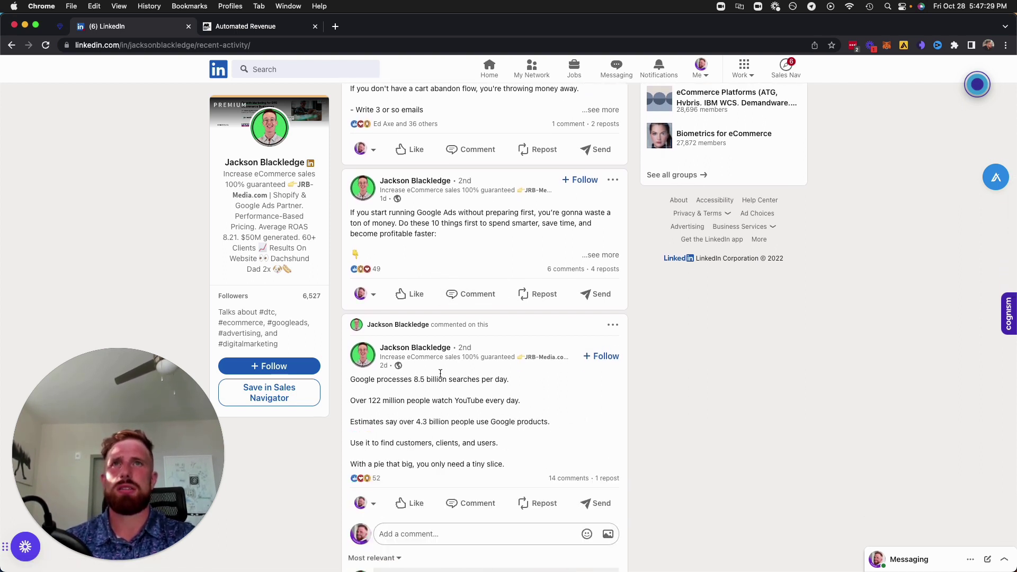
{"action": "scroll", "coordinate": [556, 414], "scroll_direction": "down", "scroll_amount": 1}
{"action": "scroll", "coordinate": [498, 397], "scroll_direction": "down", "scroll_amount": 2}
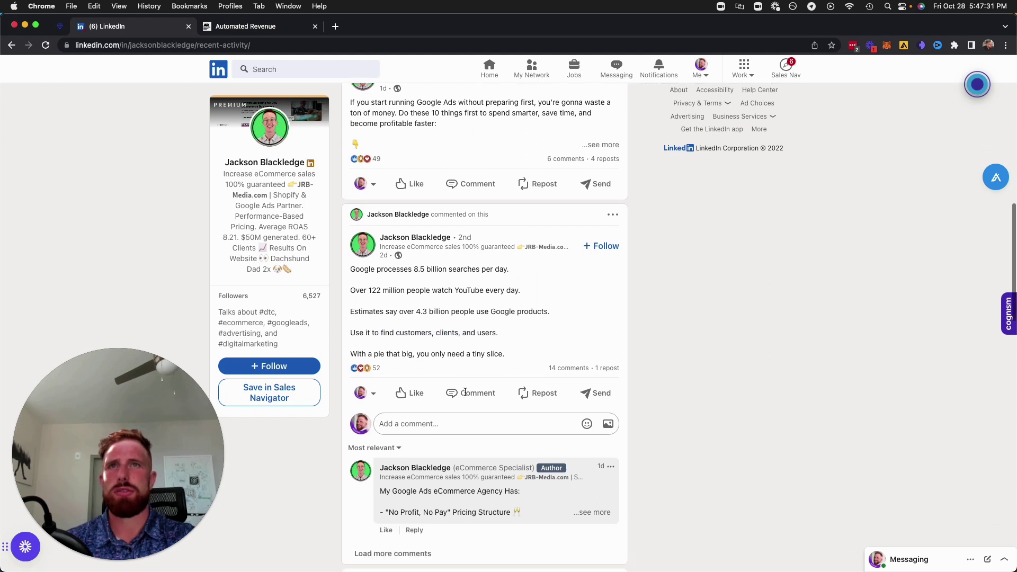
Copy the link to the Google searches post and return to the LinkedRich reporting tab.
{"action": "left_click", "coordinate": [614, 211]}
{"action": "left_click", "coordinate": [509, 268]}
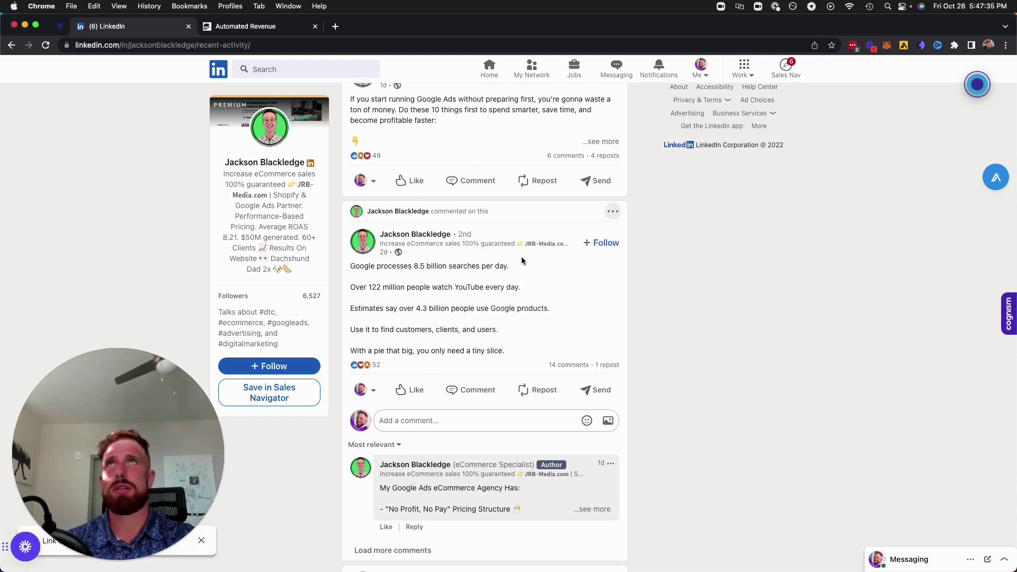
{"action": "left_click", "coordinate": [61, 28]}
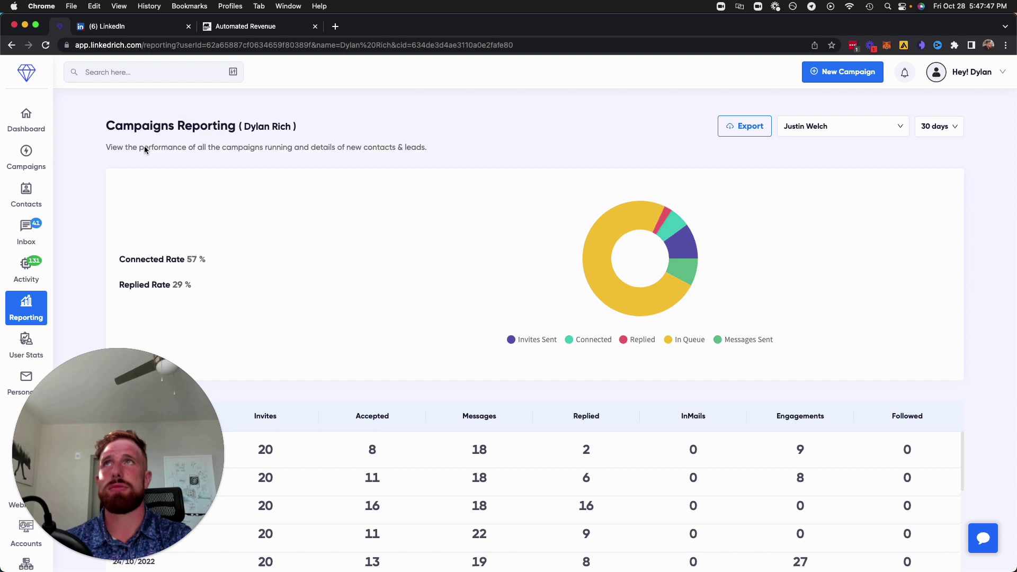
From the LinkedRich dashboard, create a new Flow Campaign.
{"action": "left_click", "coordinate": [20, 112]}
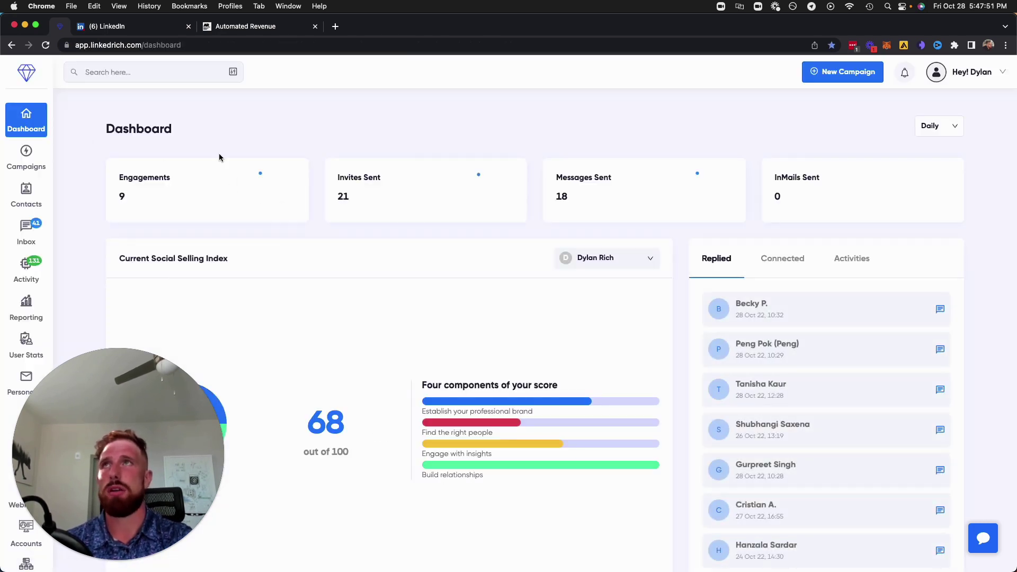
{"action": "left_click", "coordinate": [839, 73]}
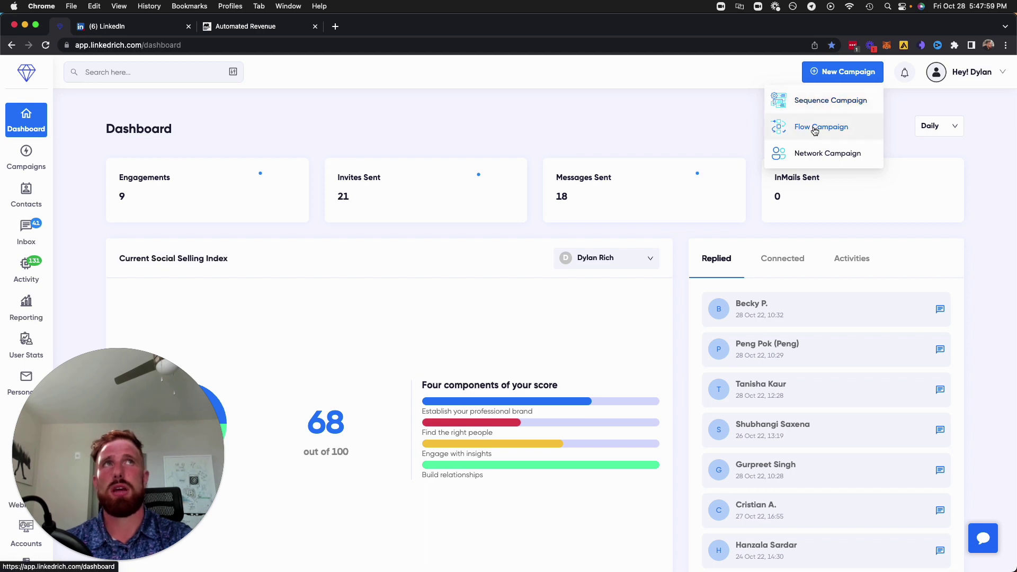
{"action": "left_click", "coordinate": [810, 132]}
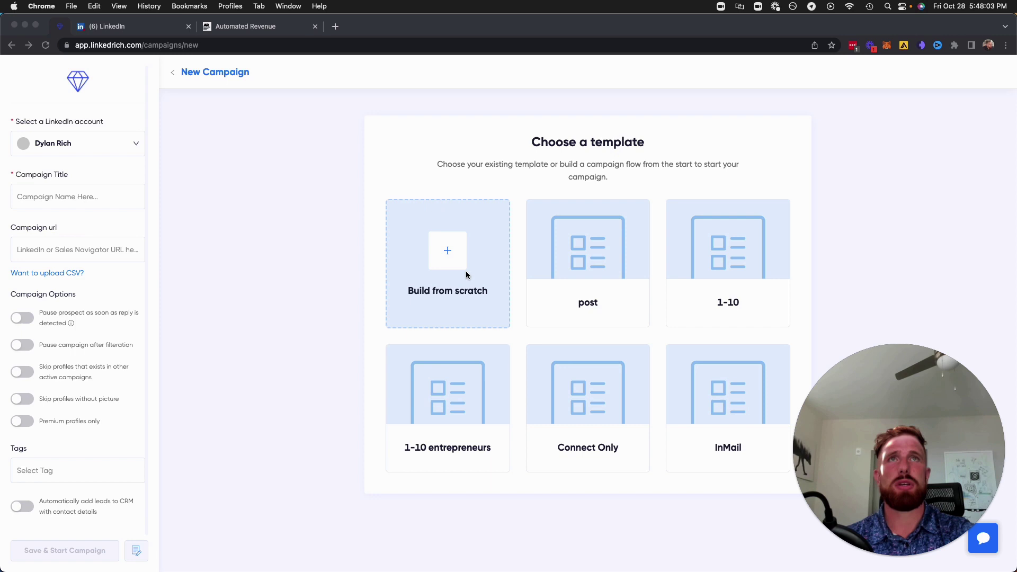
Build from scratch, title the campaign Jacksons Post 10/26 and paste the LinkedIn post URL as source.
{"action": "left_click", "coordinate": [463, 255]}
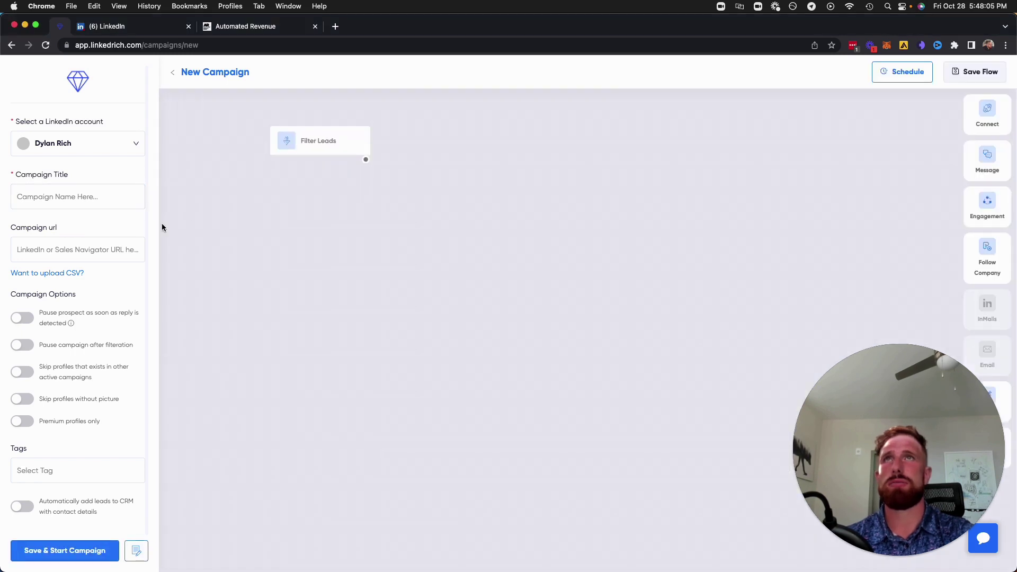
{"action": "left_click", "coordinate": [56, 201]}
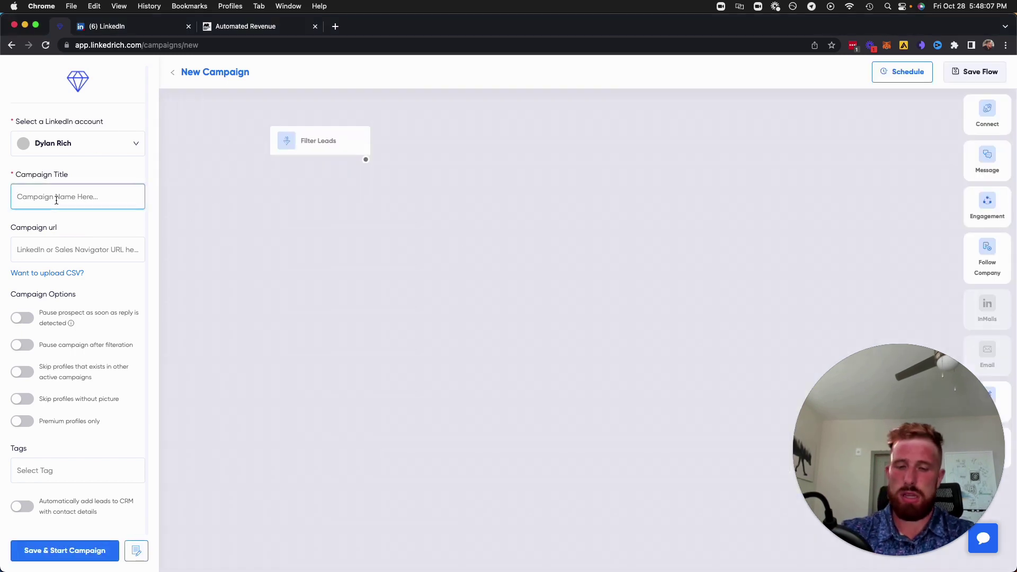
{"action": "type", "text": "Jacksons P"}
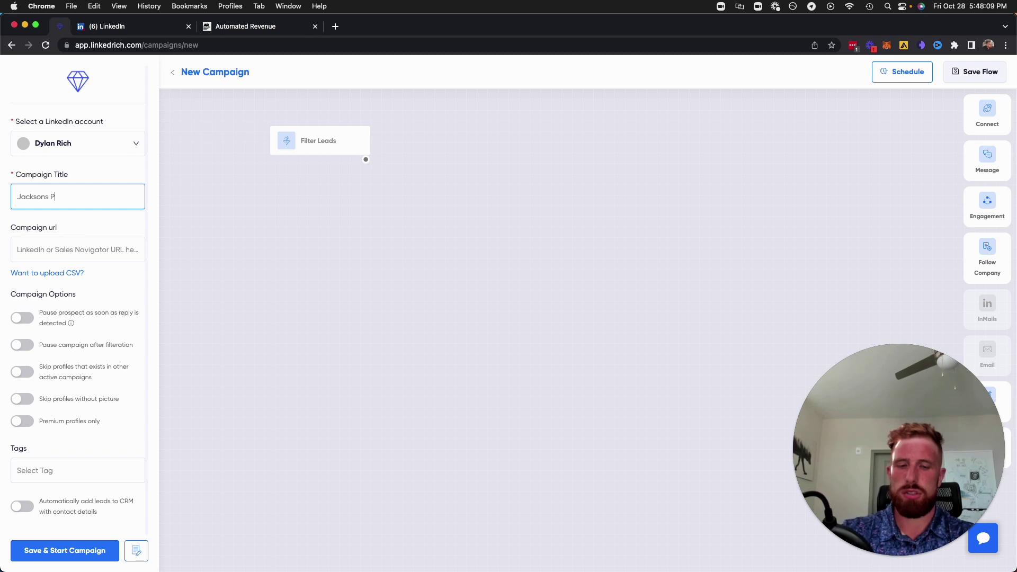
{"action": "type", "text": "ost"}
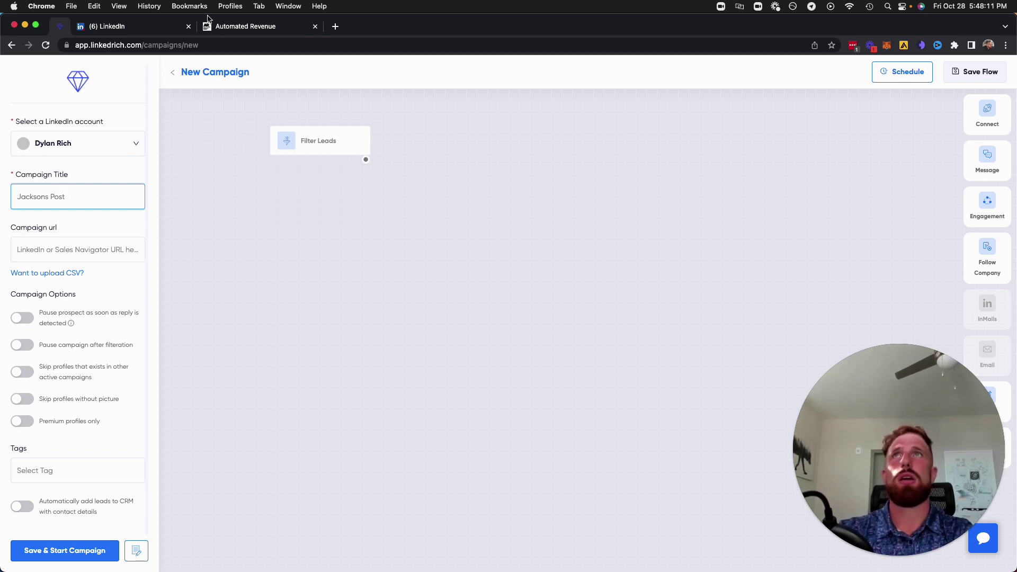
{"action": "left_click", "coordinate": [138, 27]}
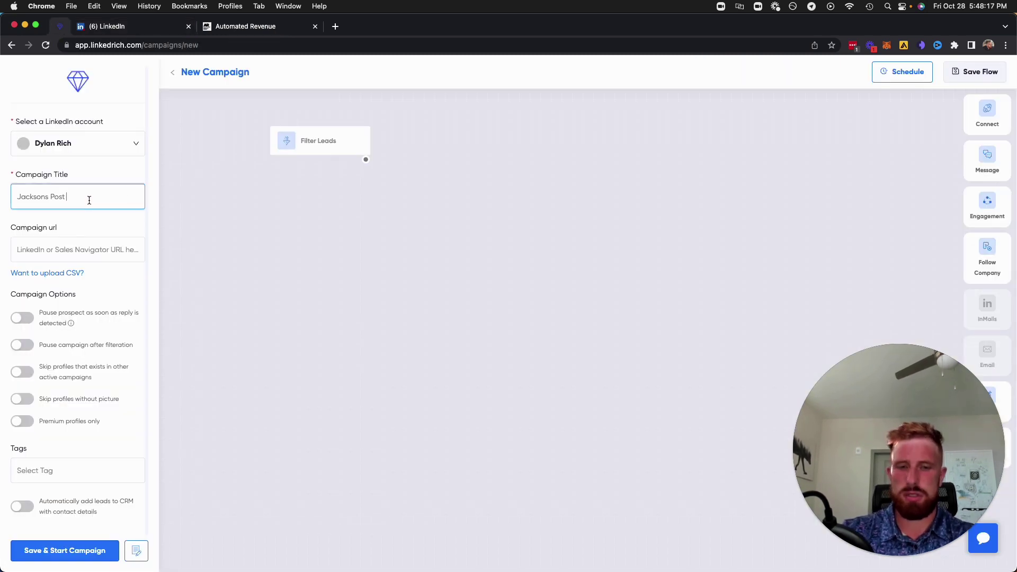
{"action": "type", "text": "10/26"}
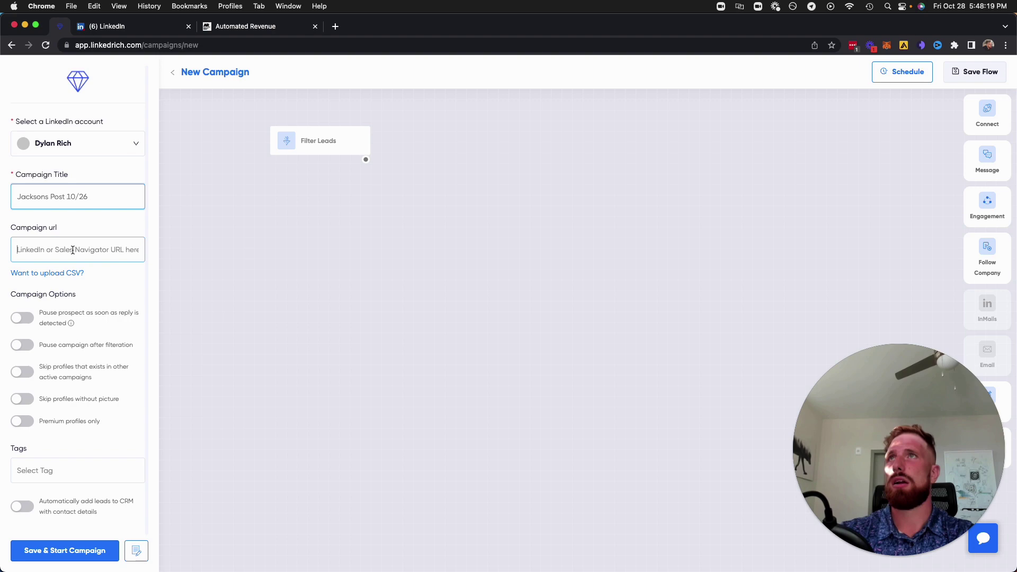
{"action": "left_click", "coordinate": [75, 249]}
{"action": "key", "text": "super+v"}
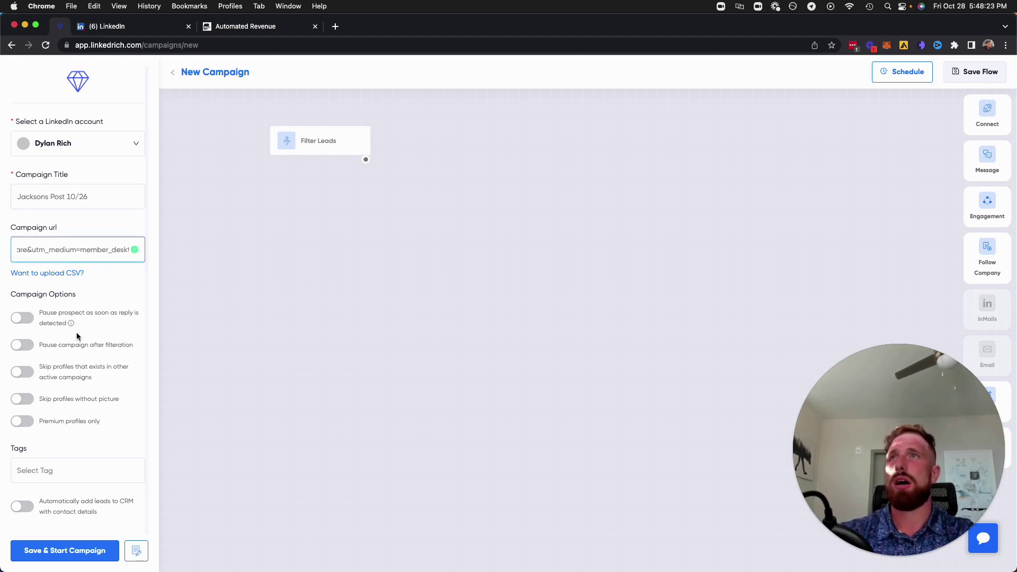
Enable skipping picture-less profiles and profiles already in other active campaigns.
{"action": "left_click", "coordinate": [20, 402]}
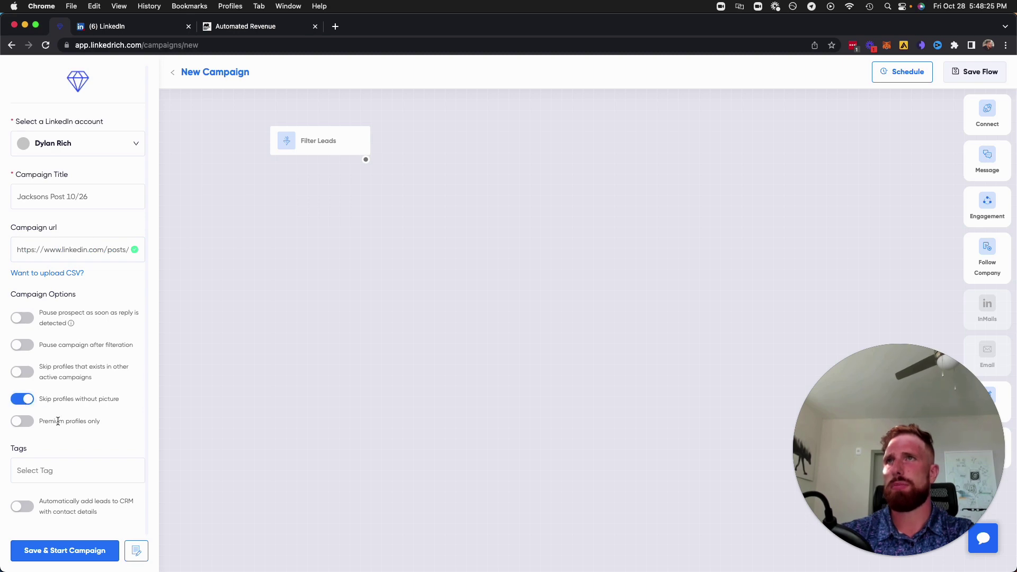
{"action": "left_click", "coordinate": [19, 374]}
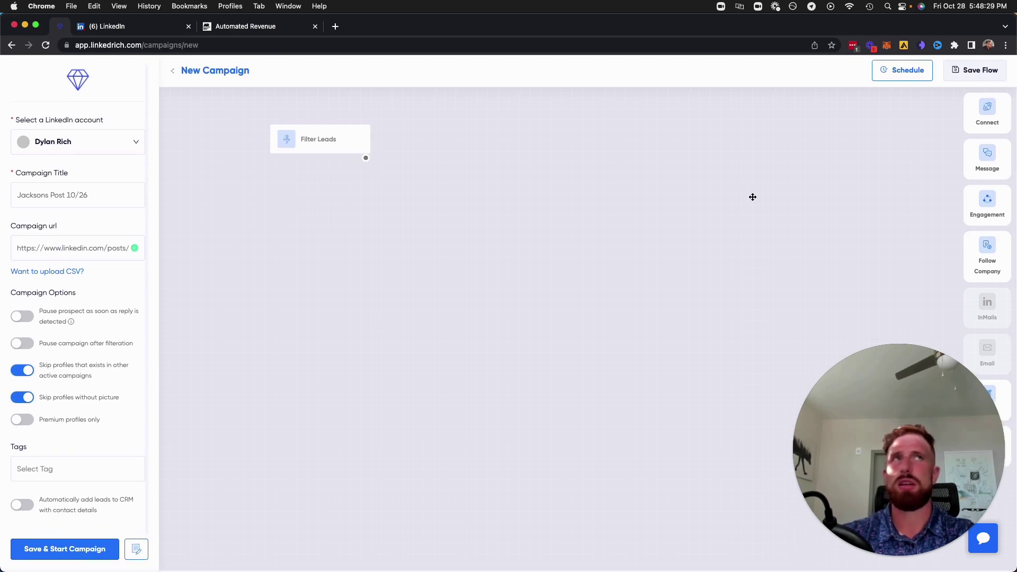
{"action": "left_click_drag", "start_coordinate": [903, 397], "coordinate": [151, 393]}
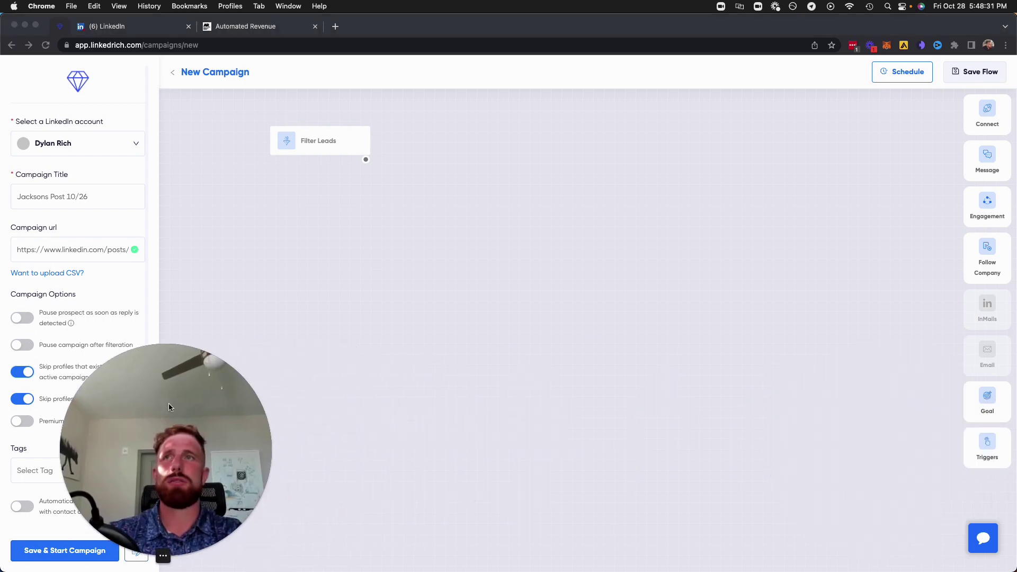
{"action": "left_click", "coordinate": [413, 225]}
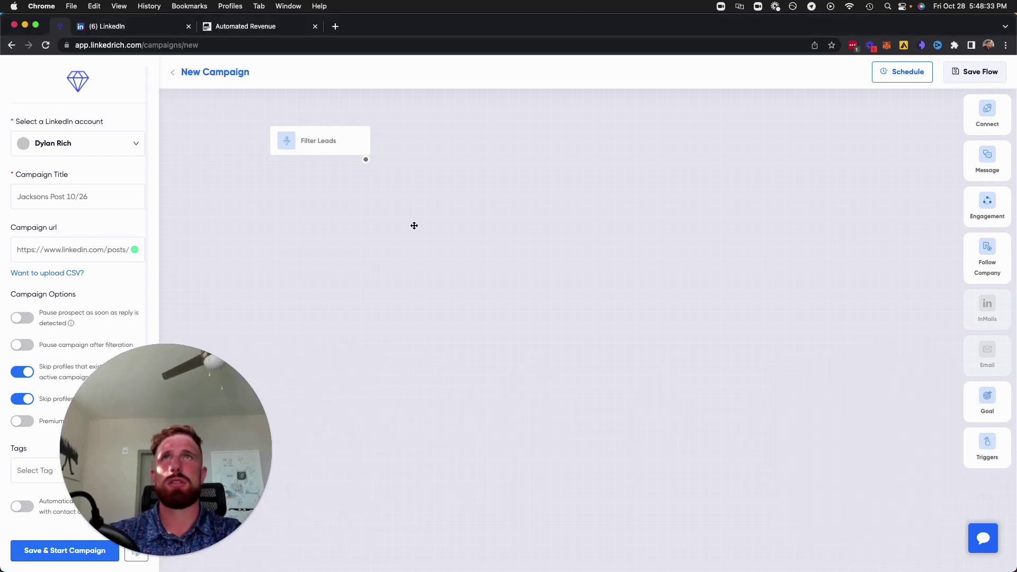
Add a Connect step below Filter Leads set to send invites without a note.
{"action": "left_click_drag", "start_coordinate": [986, 121], "coordinate": [362, 219]}
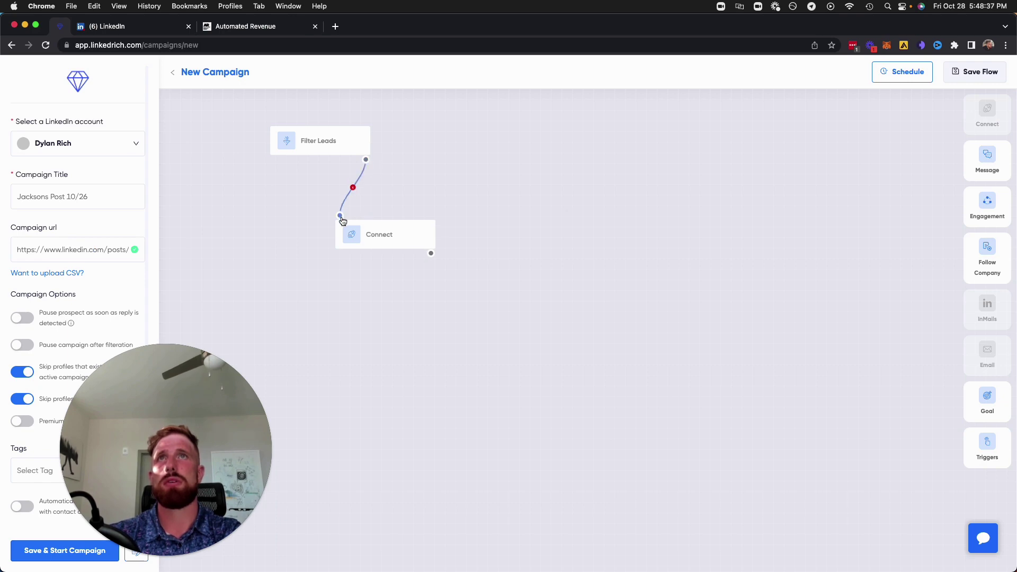
{"action": "left_click", "coordinate": [388, 235]}
{"action": "left_click", "coordinate": [873, 191]}
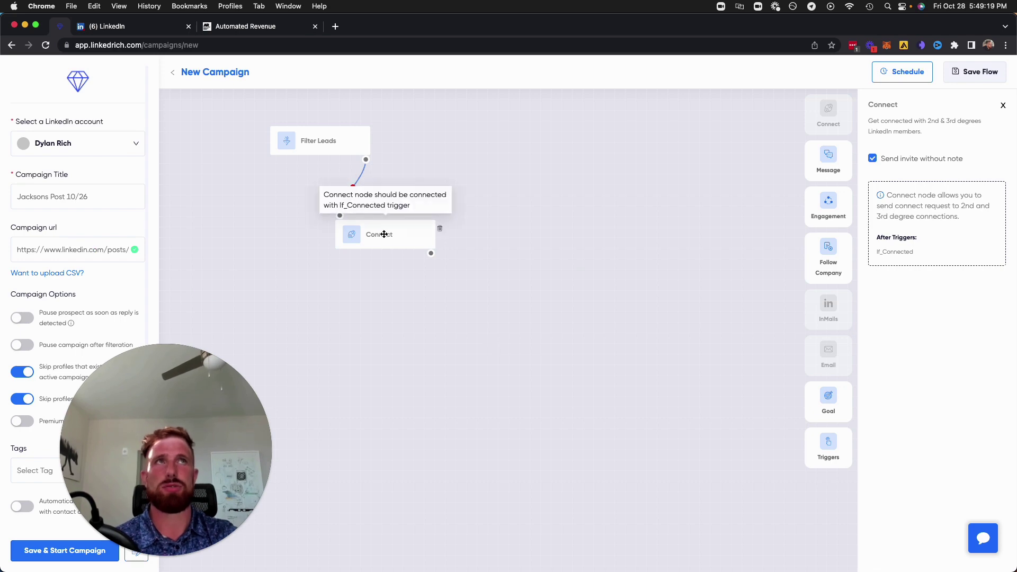
Add an Engagement step, then insert an If Connected trigger linked below Connect.
{"action": "left_click_drag", "start_coordinate": [828, 205], "coordinate": [393, 301]}
{"action": "left_click_drag", "start_coordinate": [429, 255], "coordinate": [394, 295]}
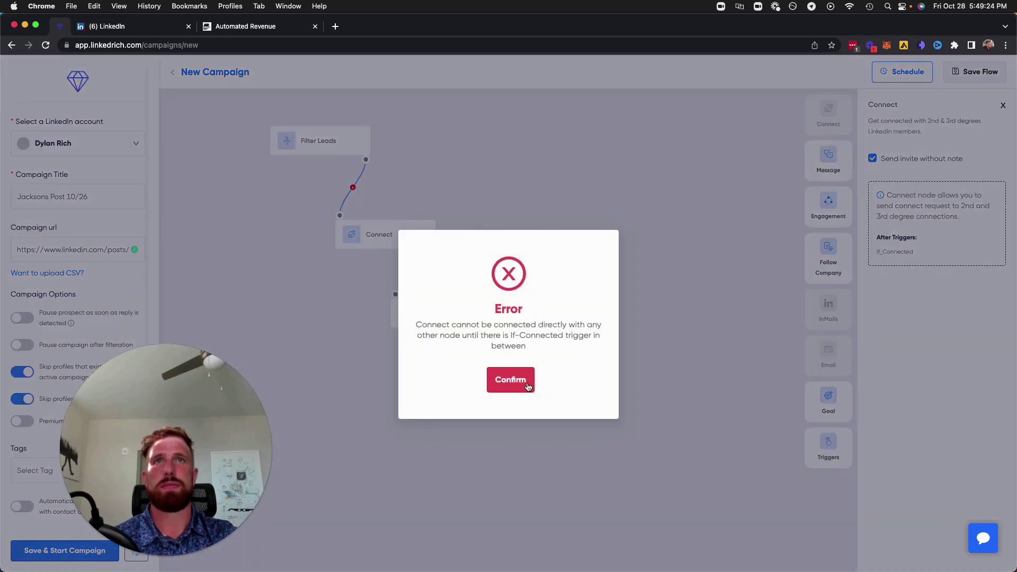
{"action": "left_click", "coordinate": [528, 386]}
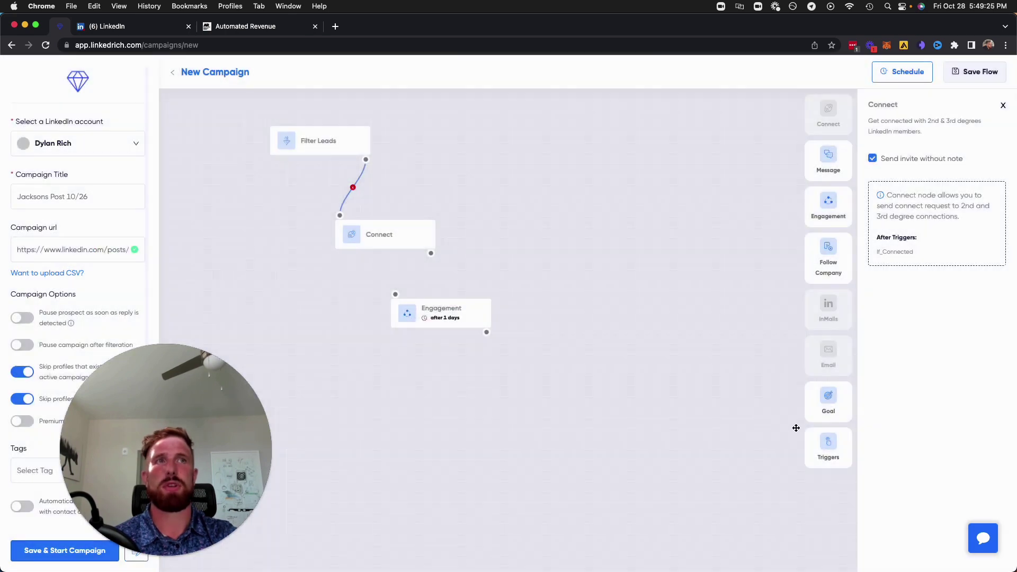
{"action": "left_click", "coordinate": [828, 449]}
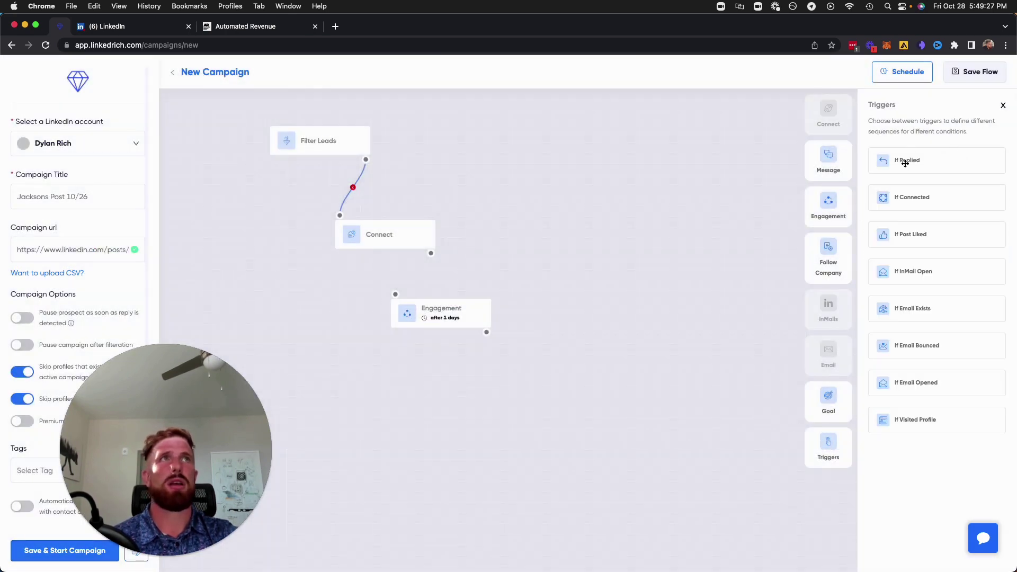
{"action": "left_click_drag", "start_coordinate": [911, 197], "coordinate": [540, 283]}
{"action": "left_click_drag", "start_coordinate": [454, 321], "coordinate": [506, 390]}
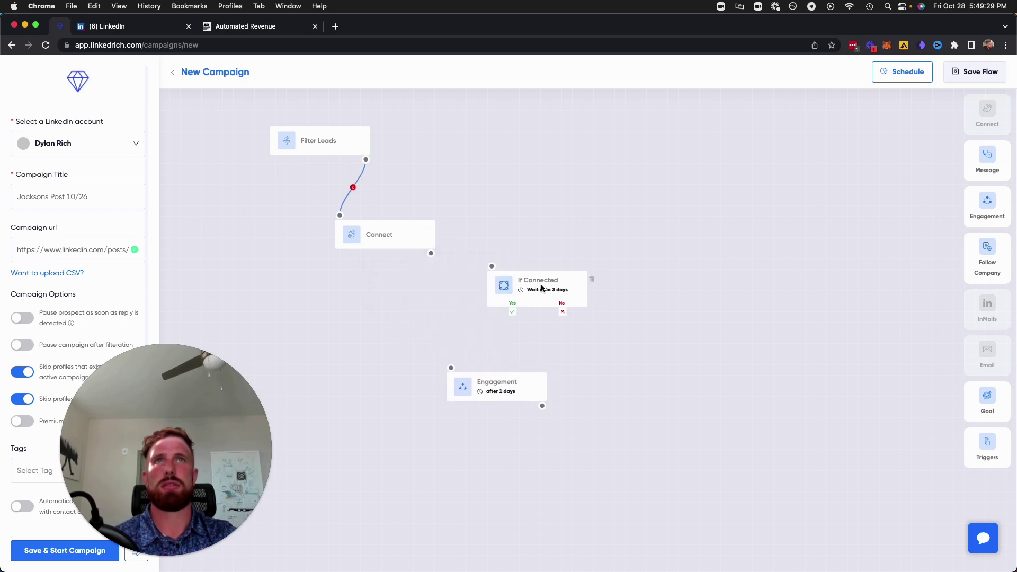
{"action": "left_click_drag", "start_coordinate": [542, 290], "coordinate": [453, 300]}
{"action": "left_click_drag", "start_coordinate": [431, 254], "coordinate": [403, 279]}
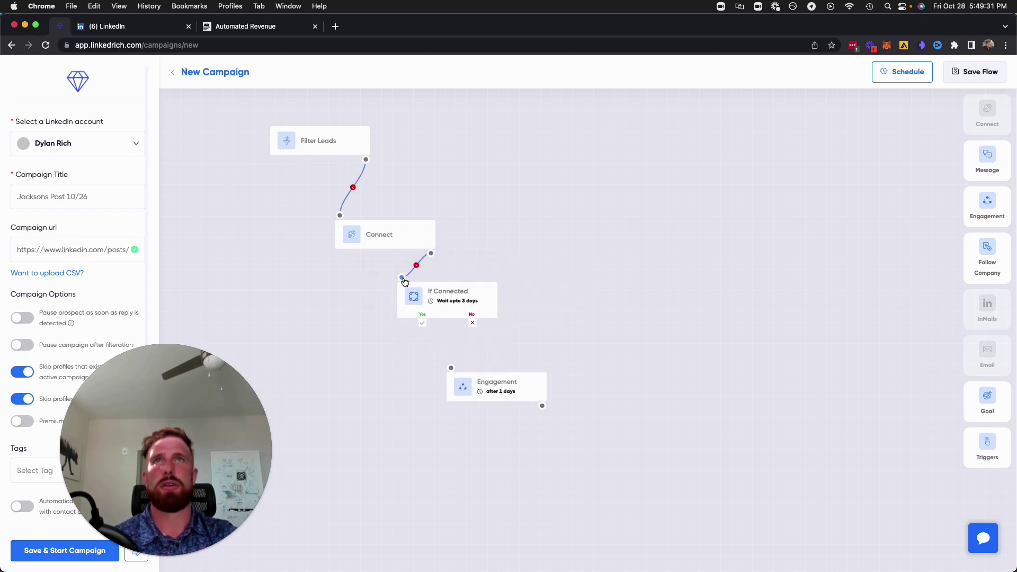
Wire the No branch to Engagement and set it to Like Post, Any 1.
{"action": "left_click_drag", "start_coordinate": [496, 385], "coordinate": [528, 366]}
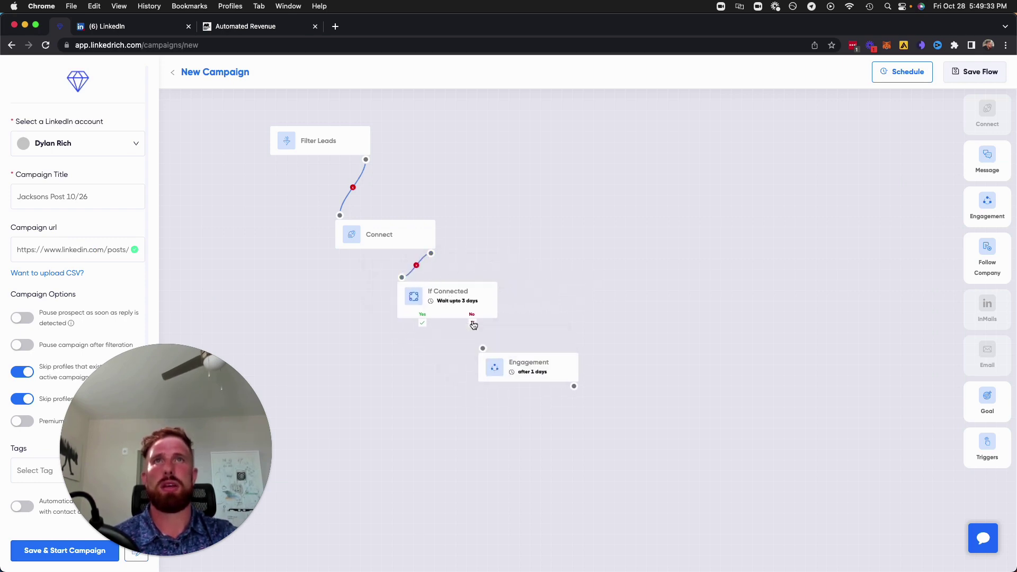
{"action": "left_click_drag", "start_coordinate": [472, 323], "coordinate": [483, 350]}
{"action": "mouse_move", "coordinate": [444, 297]}
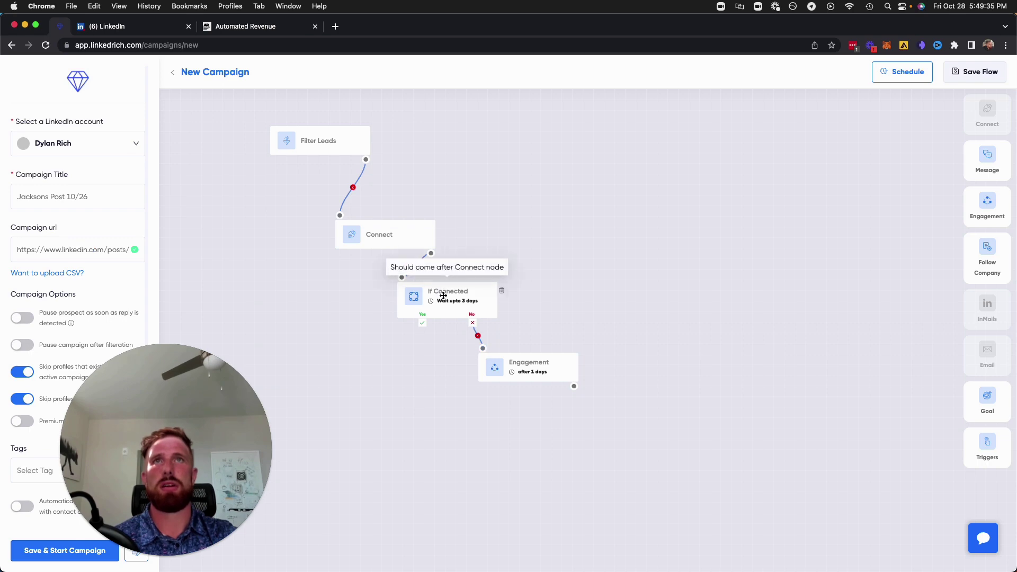
{"action": "left_click", "coordinate": [518, 360]}
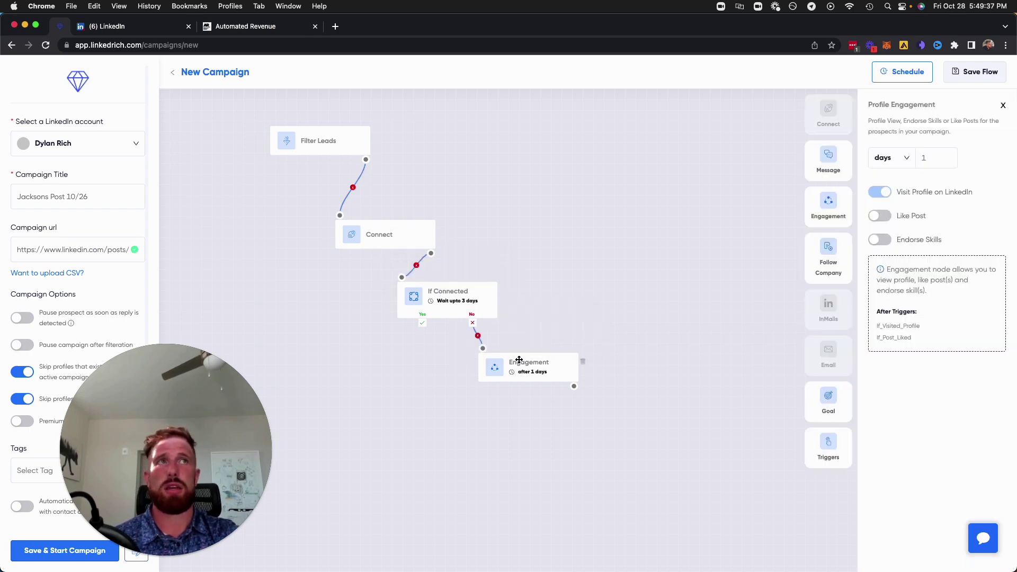
{"action": "left_click", "coordinate": [886, 219]}
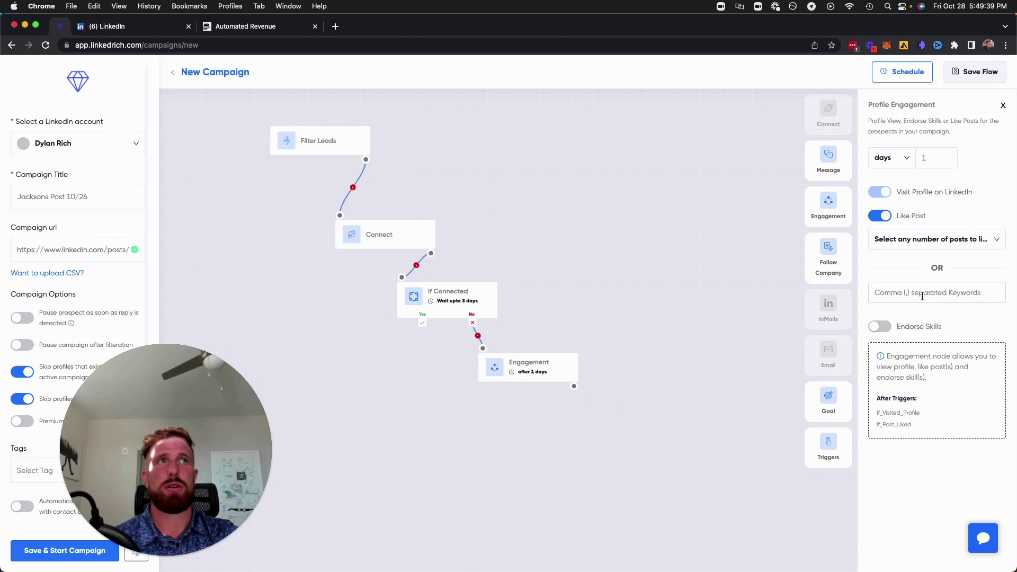
{"action": "left_click", "coordinate": [921, 248]}
{"action": "left_click", "coordinate": [893, 267]}
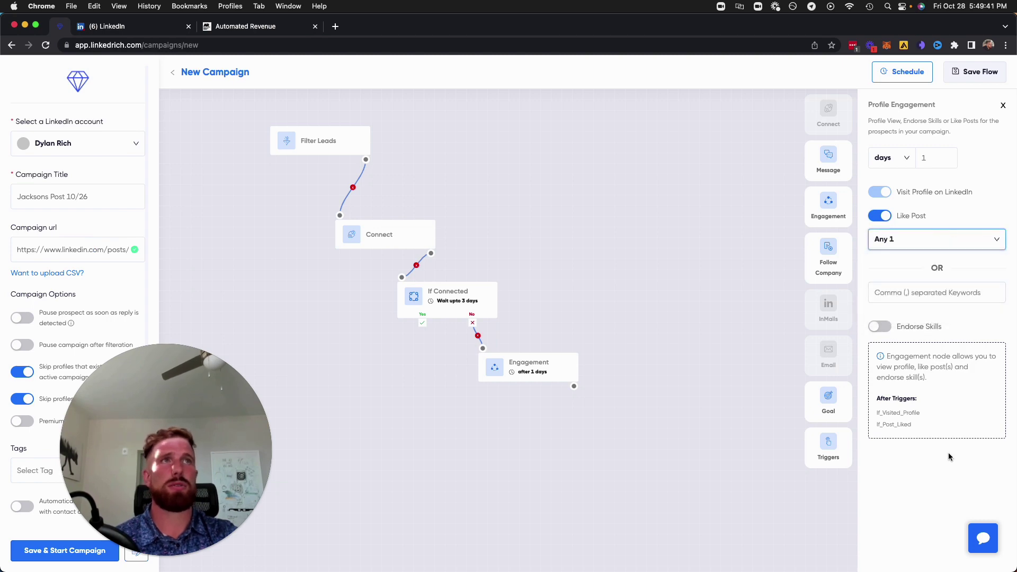
{"action": "left_click", "coordinate": [944, 474]}
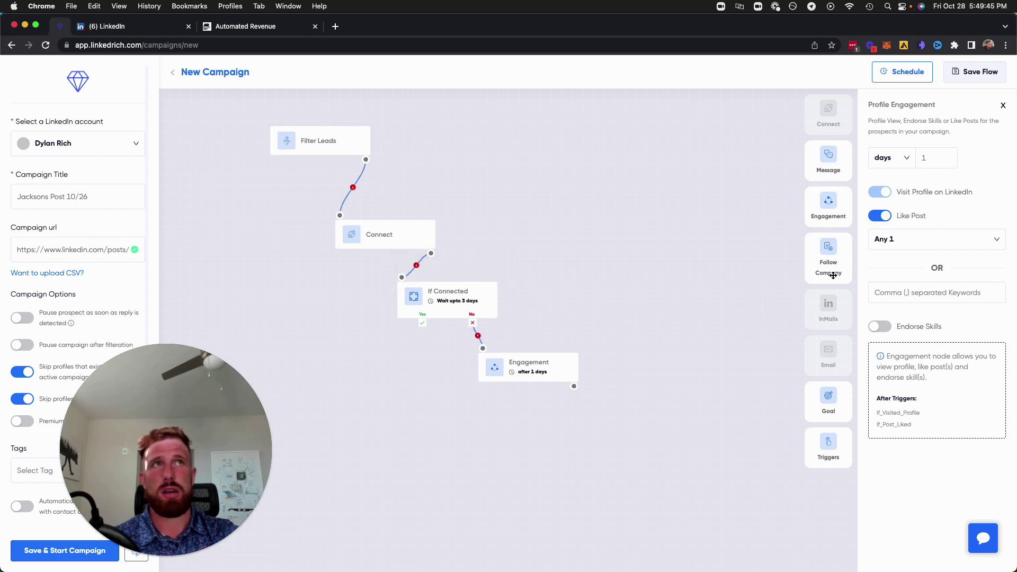
Add a Follow Company step on the Yes side and start entering its company page URL.
{"action": "left_click_drag", "start_coordinate": [835, 256], "coordinate": [353, 367]}
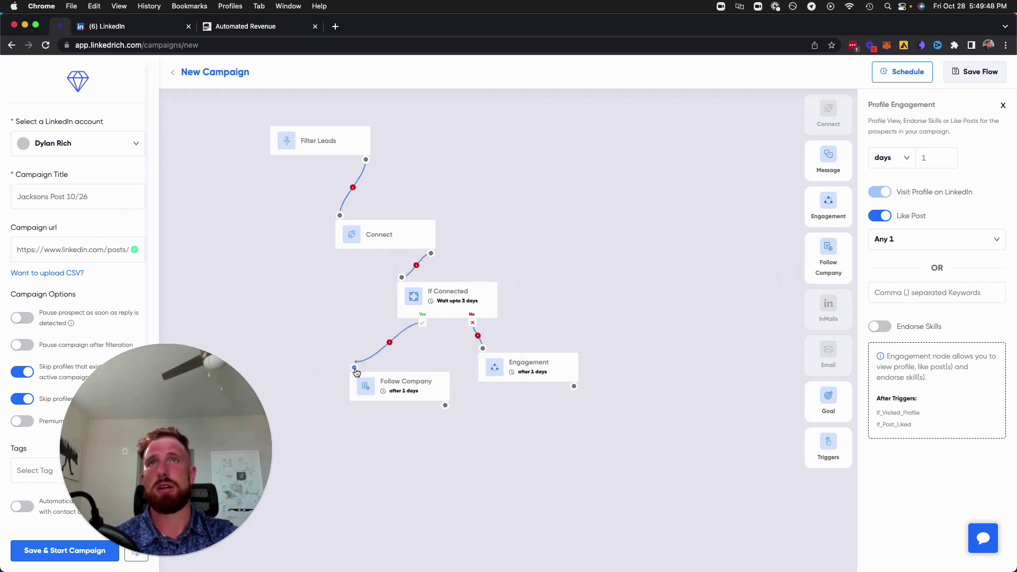
{"action": "left_click", "coordinate": [406, 397]}
{"action": "left_click", "coordinate": [928, 204]}
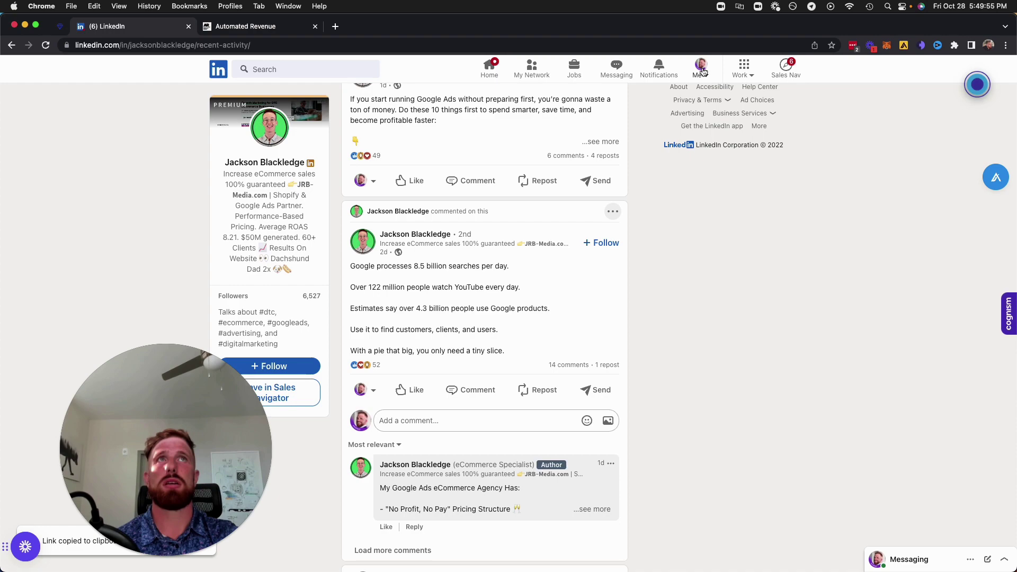
Go to your own profile, open the LinkedRich company page and copy its URL.
{"action": "left_click", "coordinate": [701, 68]}
{"action": "left_click", "coordinate": [633, 169]}
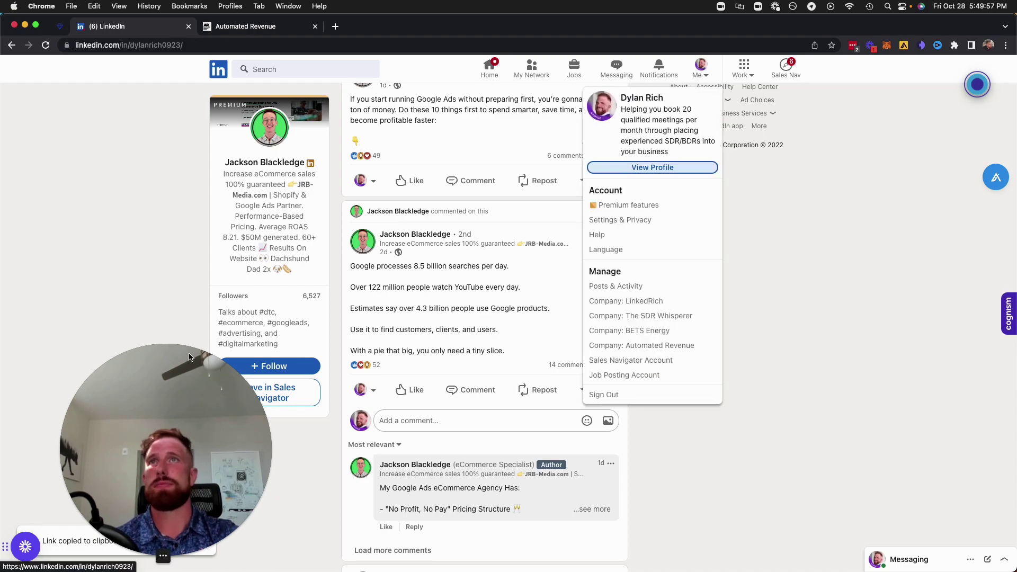
{"action": "scroll", "coordinate": [344, 411], "scroll_direction": "down", "scroll_amount": 5}
{"action": "scroll", "coordinate": [343, 412], "scroll_direction": "down", "scroll_amount": 4}
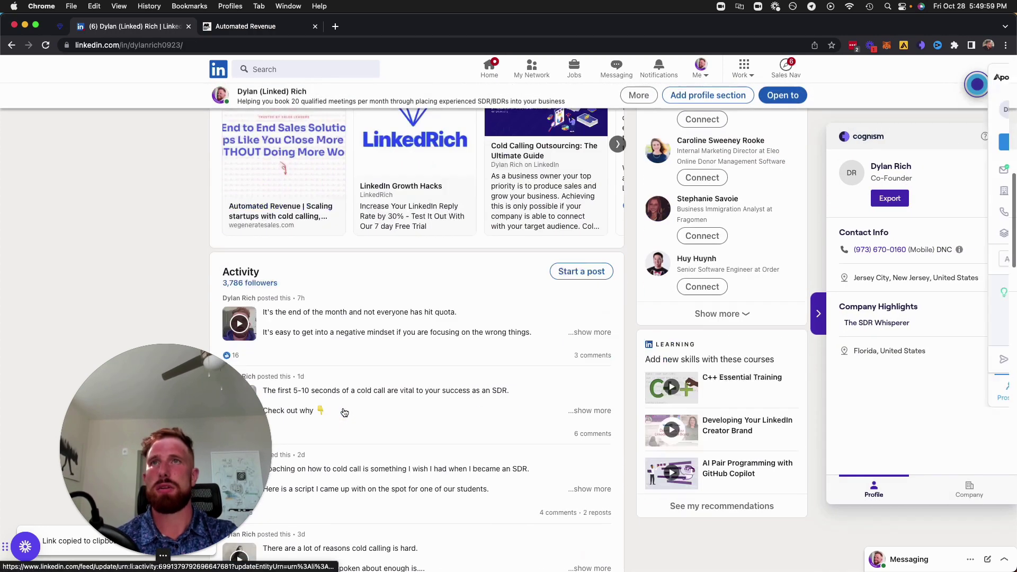
{"action": "scroll", "coordinate": [343, 411], "scroll_direction": "down", "scroll_amount": 4}
{"action": "scroll", "coordinate": [343, 410], "scroll_direction": "down", "scroll_amount": 3}
{"action": "scroll", "coordinate": [344, 411], "scroll_direction": "down", "scroll_amount": 2}
{"action": "left_click", "coordinate": [234, 273]}
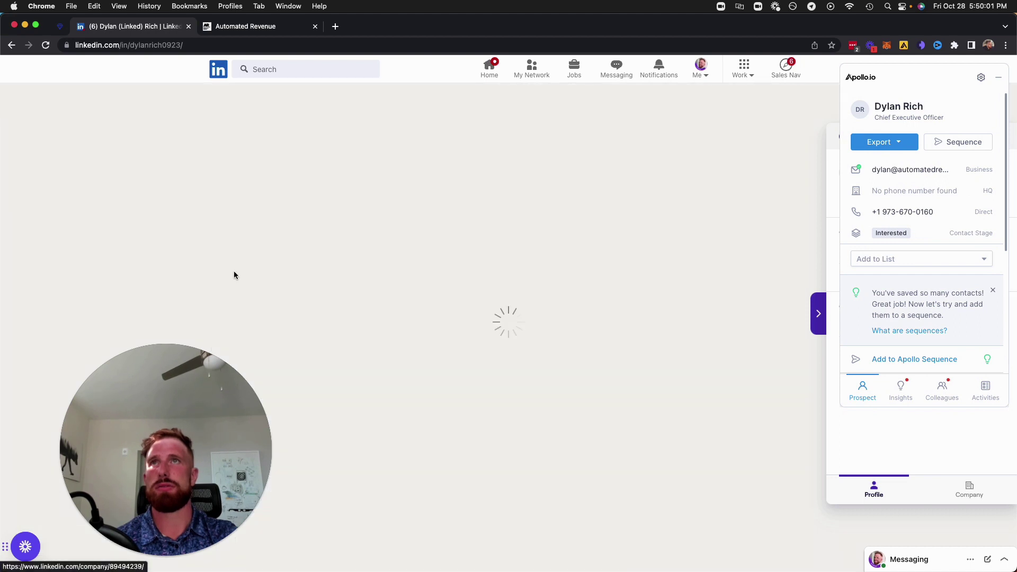
{"action": "left_click", "coordinate": [162, 45]}
{"action": "right_click", "coordinate": [163, 45]}
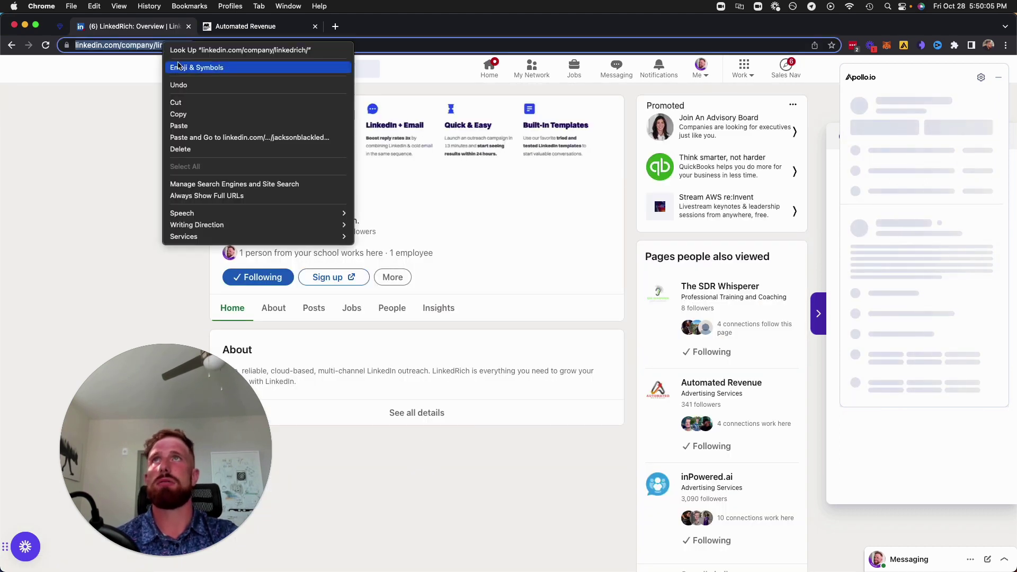
{"action": "left_click", "coordinate": [179, 116]}
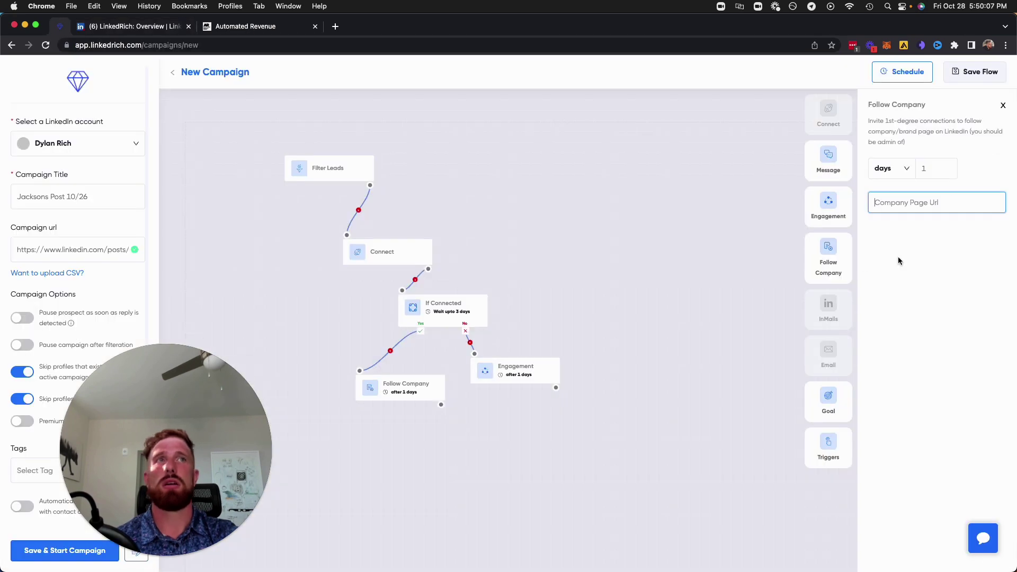
Paste the LinkedRich company URL into the Follow Company step, then go to LinkedIn notifications.
{"action": "key", "text": "super+v"}
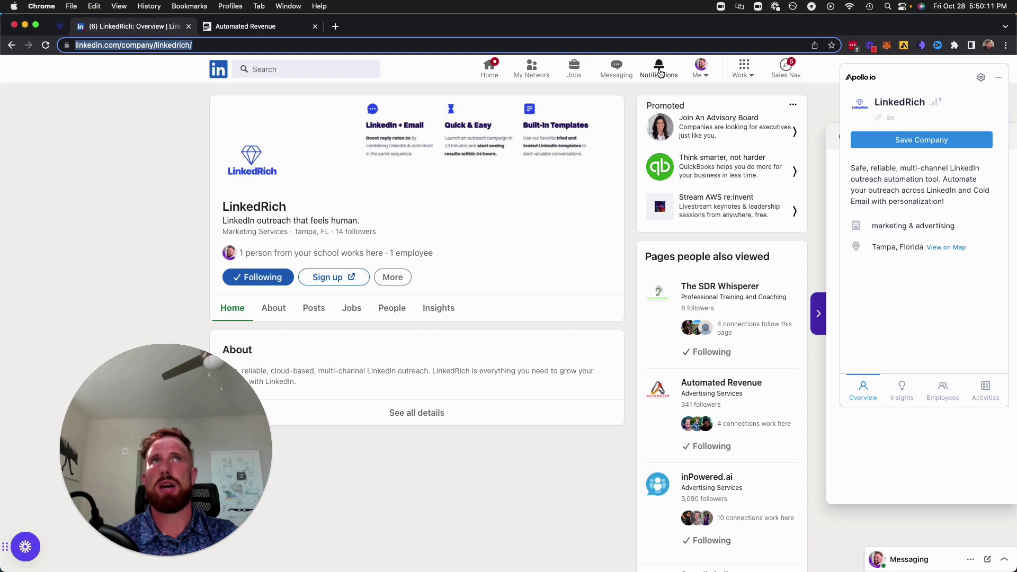
{"action": "left_click", "coordinate": [659, 70]}
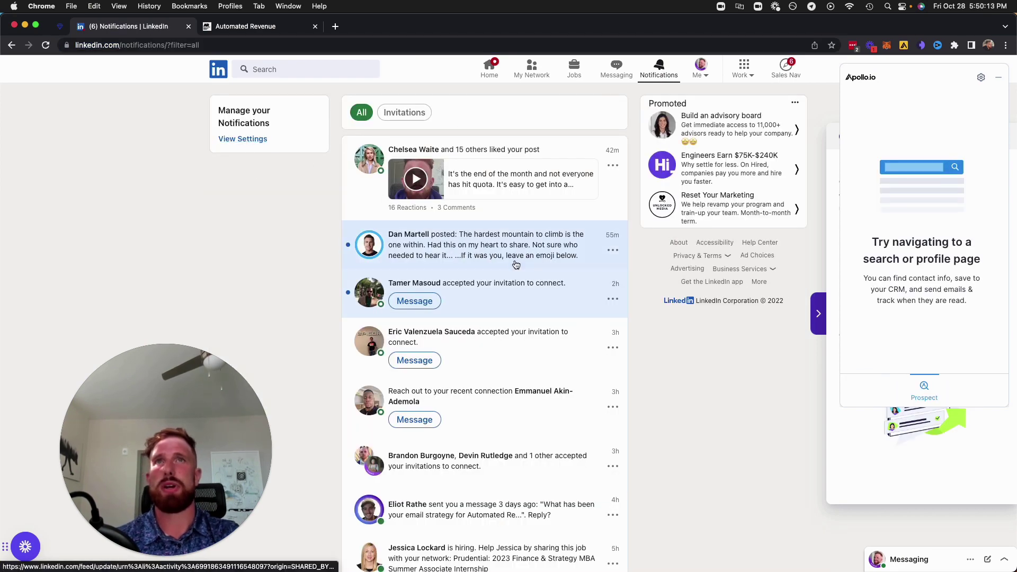
{"action": "scroll", "coordinate": [602, 395], "scroll_direction": "down", "scroll_amount": 3}
{"action": "scroll", "coordinate": [557, 392], "scroll_direction": "down", "scroll_amount": 2}
{"action": "scroll", "coordinate": [520, 392], "scroll_direction": "down", "scroll_amount": 2}
{"action": "scroll", "coordinate": [519, 392], "scroll_direction": "down", "scroll_amount": 1}
{"action": "scroll", "coordinate": [519, 392], "scroll_direction": "up", "scroll_amount": 5}
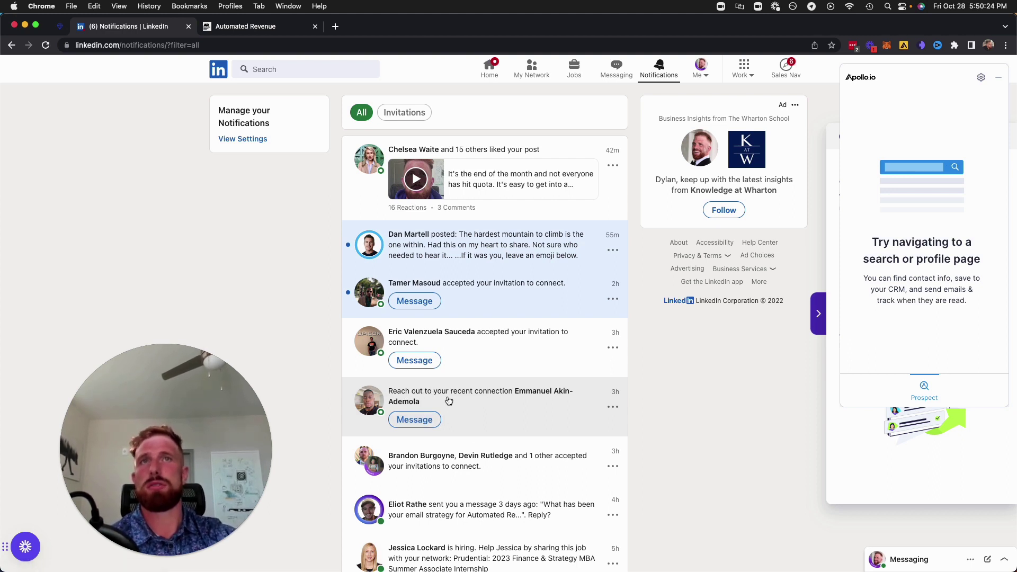
{"action": "scroll", "coordinate": [524, 408], "scroll_direction": "down", "scroll_amount": 3}
{"action": "scroll", "coordinate": [524, 409], "scroll_direction": "up", "scroll_amount": 1}
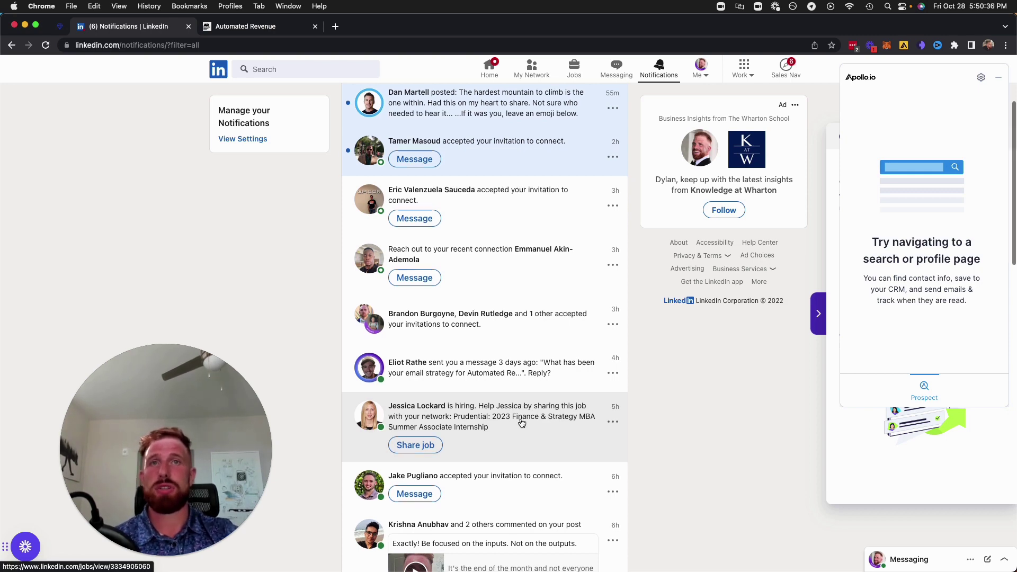
{"action": "scroll", "coordinate": [521, 421], "scroll_direction": "down", "scroll_amount": 3}
{"action": "scroll", "coordinate": [518, 424], "scroll_direction": "down", "scroll_amount": 2}
{"action": "scroll", "coordinate": [517, 425], "scroll_direction": "down", "scroll_amount": 1}
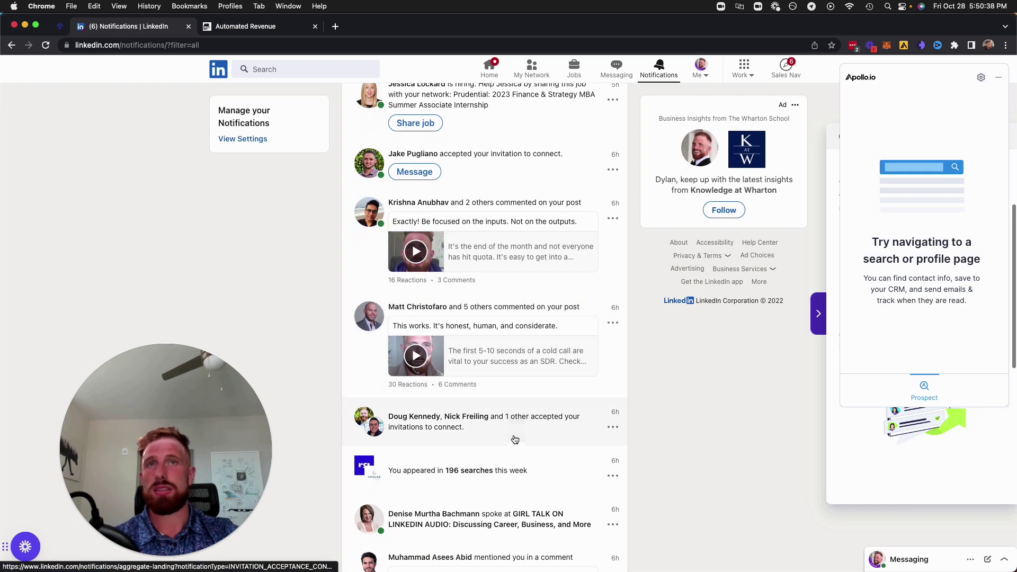
{"action": "scroll", "coordinate": [513, 444], "scroll_direction": "down", "scroll_amount": 2}
{"action": "scroll", "coordinate": [512, 446], "scroll_direction": "down", "scroll_amount": 2}
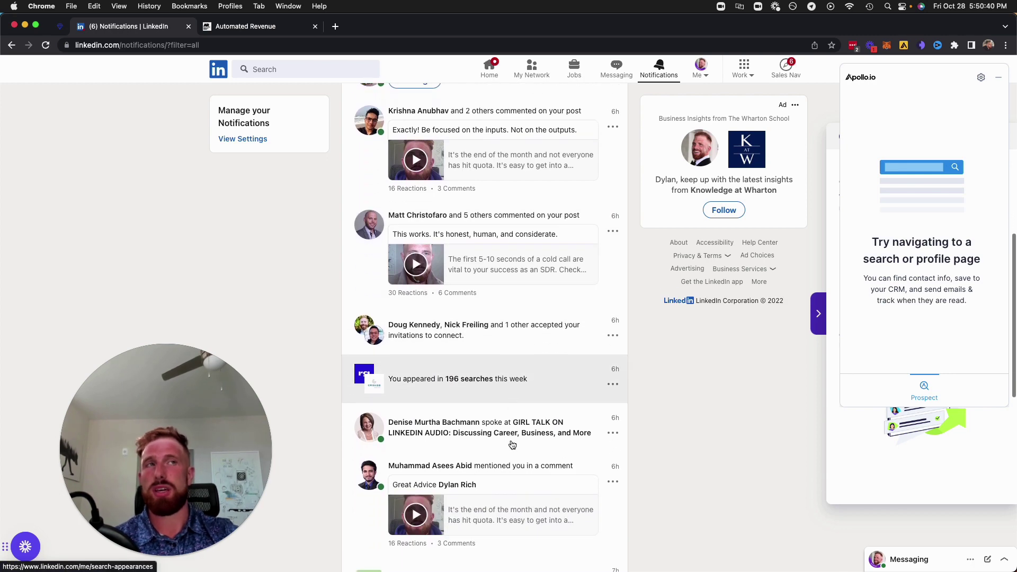
{"action": "scroll", "coordinate": [513, 445], "scroll_direction": "down", "scroll_amount": 2}
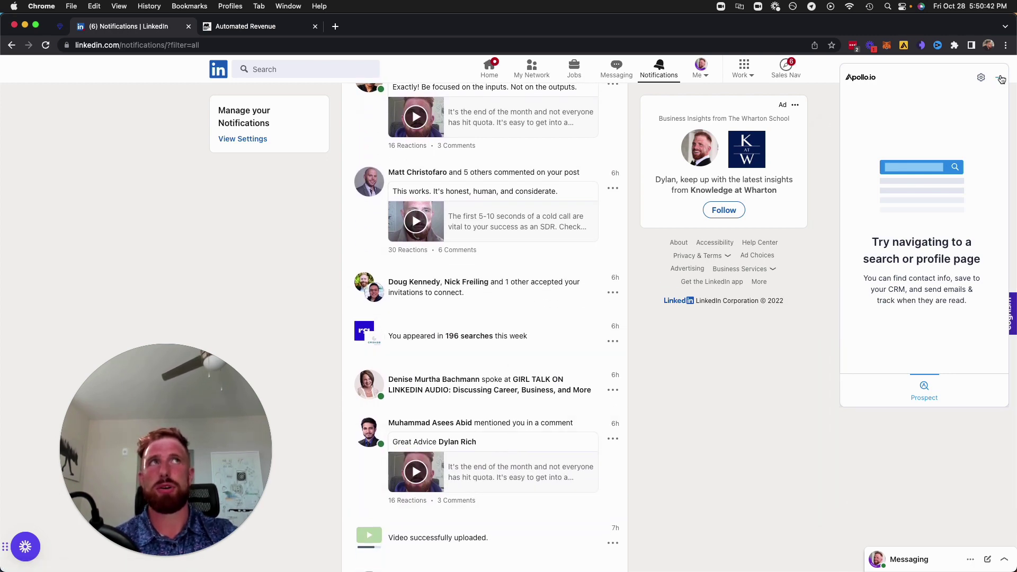
{"action": "scroll", "coordinate": [601, 366], "scroll_direction": "down", "scroll_amount": 2}
{"action": "scroll", "coordinate": [456, 439], "scroll_direction": "down", "scroll_amount": 2}
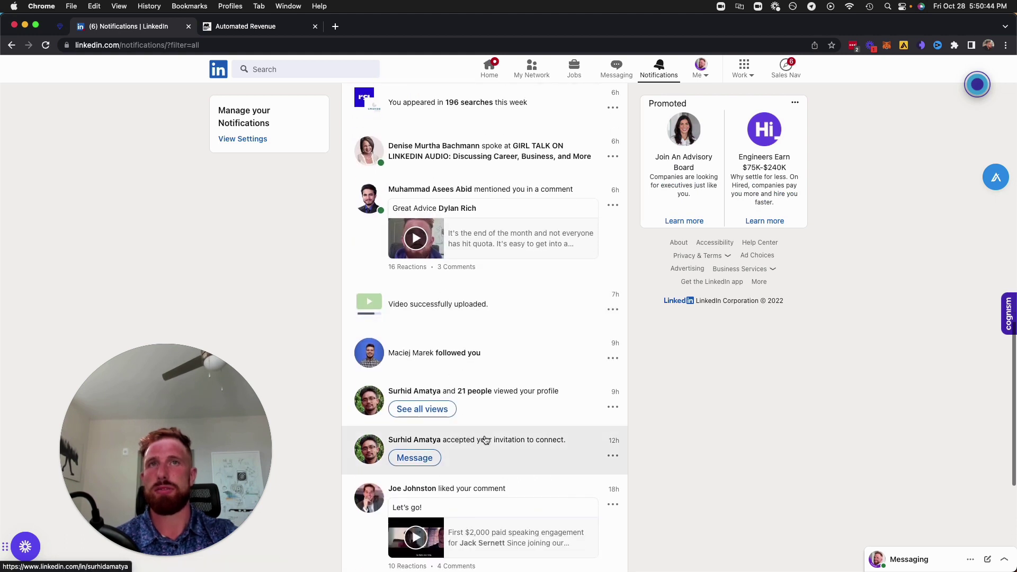
{"action": "scroll", "coordinate": [484, 438], "scroll_direction": "down", "scroll_amount": 2}
{"action": "scroll", "coordinate": [479, 437], "scroll_direction": "down", "scroll_amount": 1}
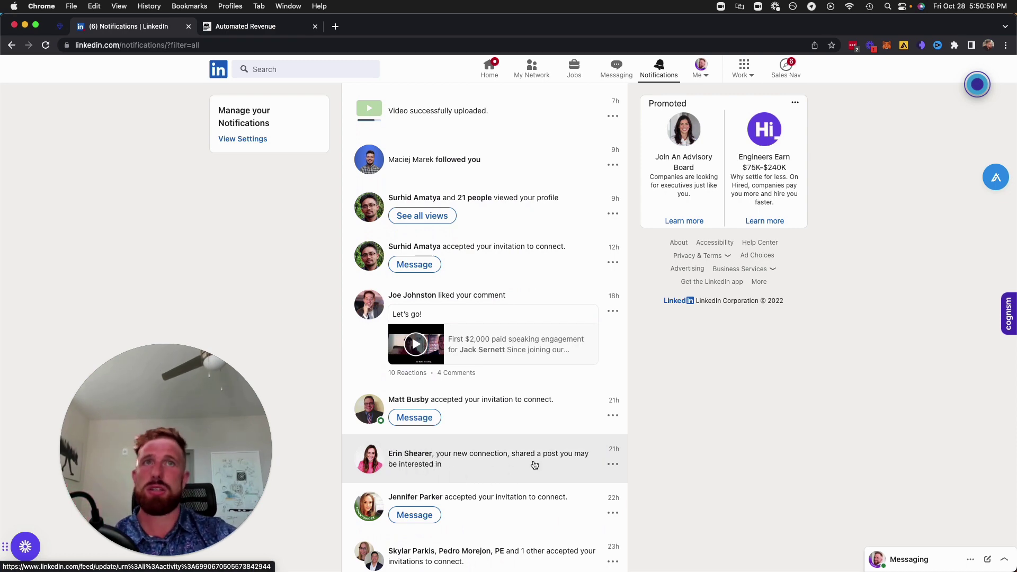
Open a new connection's shared post from the notifications feed.
{"action": "left_click", "coordinate": [502, 466]}
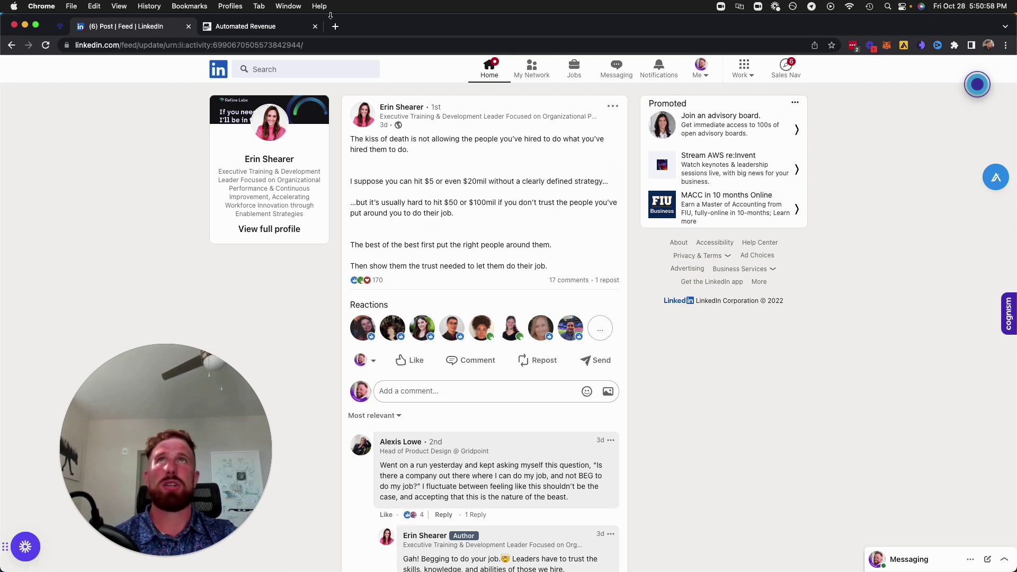
Finish the company URL edit in LinkedRich, then return to the LinkedIn home feed.
{"action": "left_click", "coordinate": [61, 26]}
{"action": "left_click", "coordinate": [679, 259]}
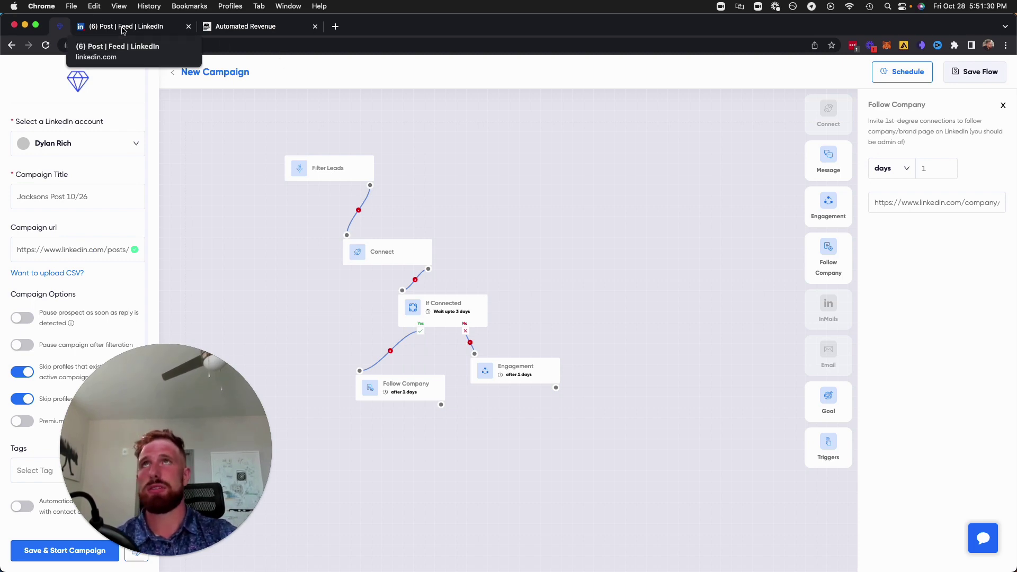
{"action": "left_click", "coordinate": [123, 31]}
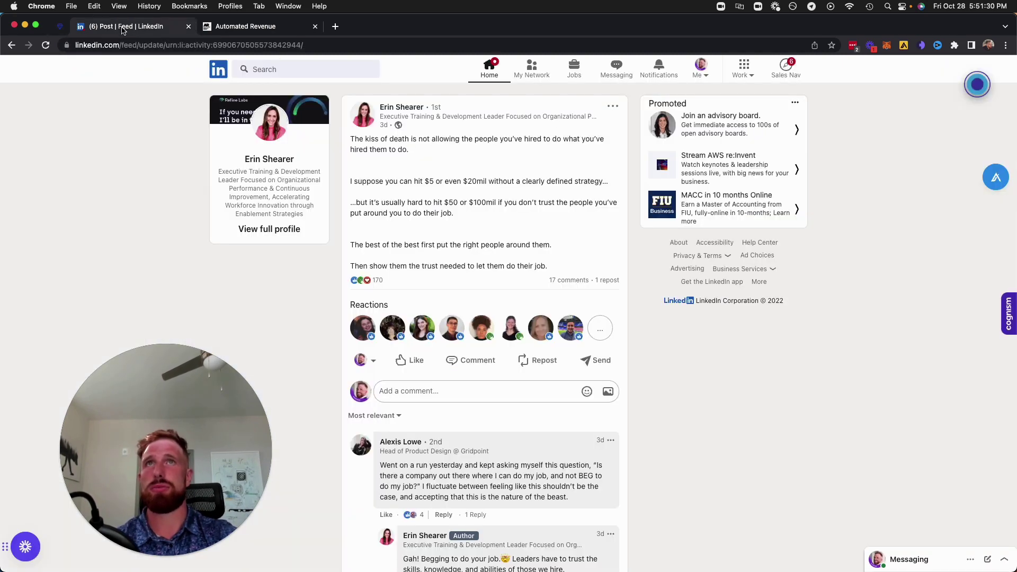
{"action": "left_click", "coordinate": [489, 70]}
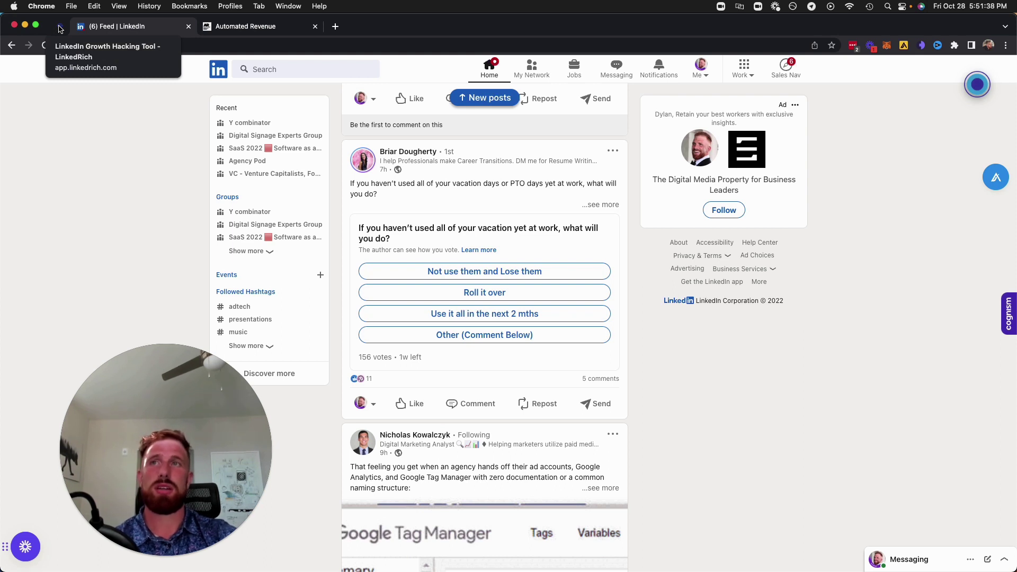
Go to your own LinkedIn profile and reach the post impressions analytics page.
{"action": "left_click", "coordinate": [701, 70]}
{"action": "left_click", "coordinate": [647, 168]}
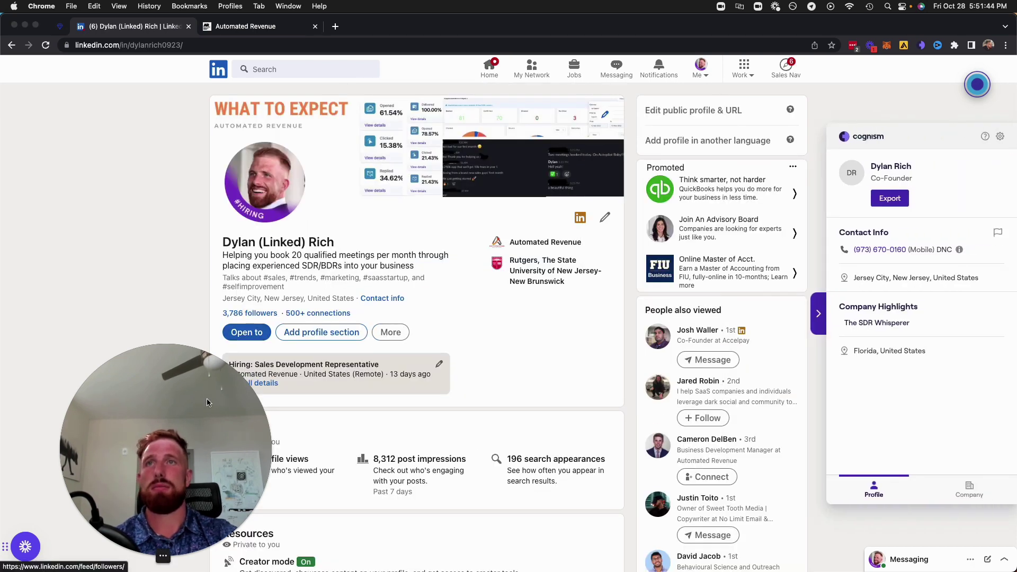
{"action": "left_click", "coordinate": [419, 459]}
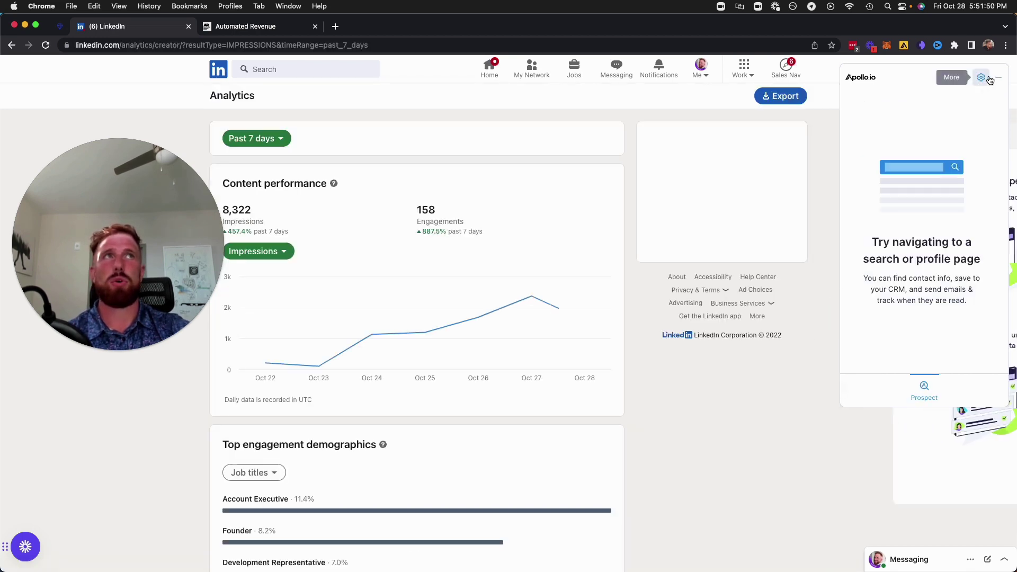
{"action": "scroll", "coordinate": [387, 318], "scroll_direction": "down", "scroll_amount": 2}
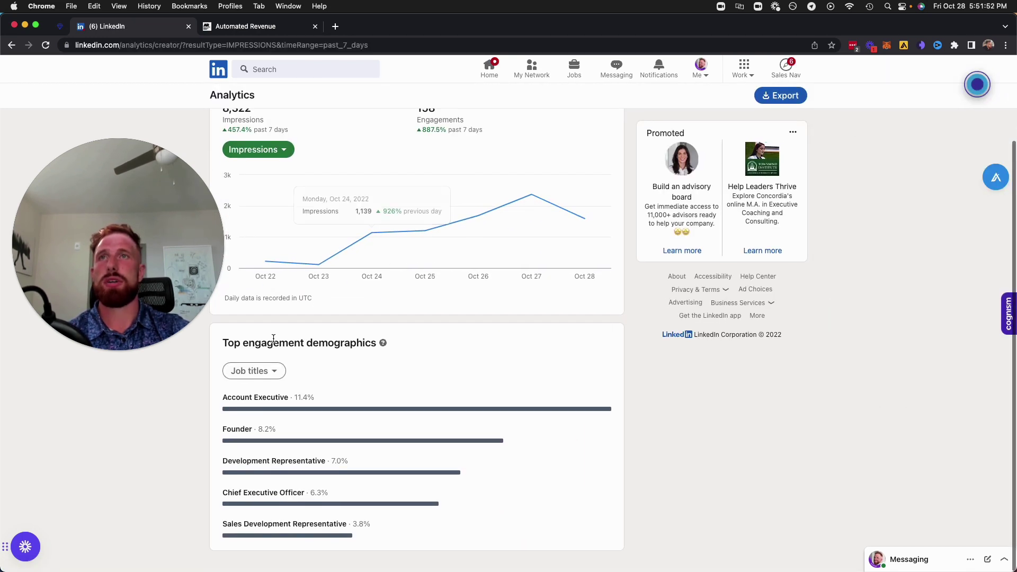
{"action": "scroll", "coordinate": [503, 280], "scroll_direction": "up", "scroll_amount": 2}
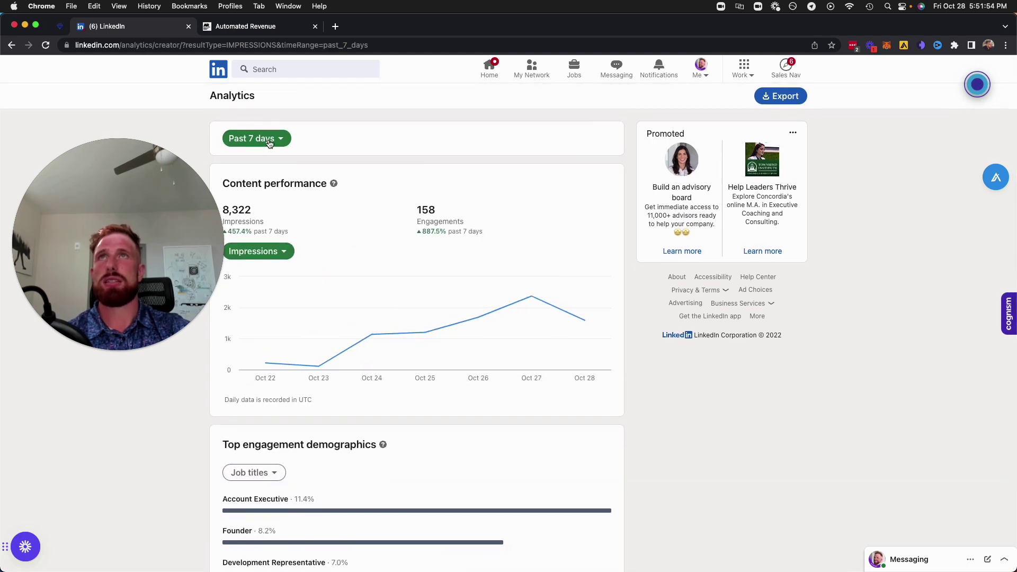
Review the engagement and 457.4% impression growth figures, then chart Engagements instead of Impressions.
{"action": "mouse_move", "coordinate": [190, 217]}
{"action": "left_mouse_down"}
{"action": "mouse_move", "coordinate": [144, 181]}
{"action": "mouse_move", "coordinate": [888, 384]}
{"action": "left_mouse_up"}
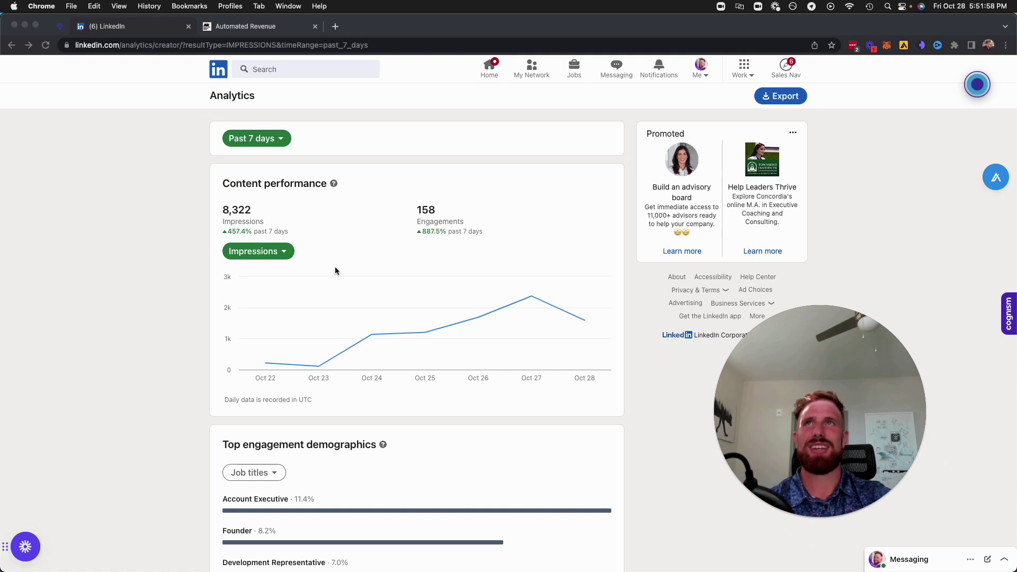
{"action": "left_click", "coordinate": [374, 258]}
{"action": "left_click_drag", "start_coordinate": [423, 231], "coordinate": [531, 231]}
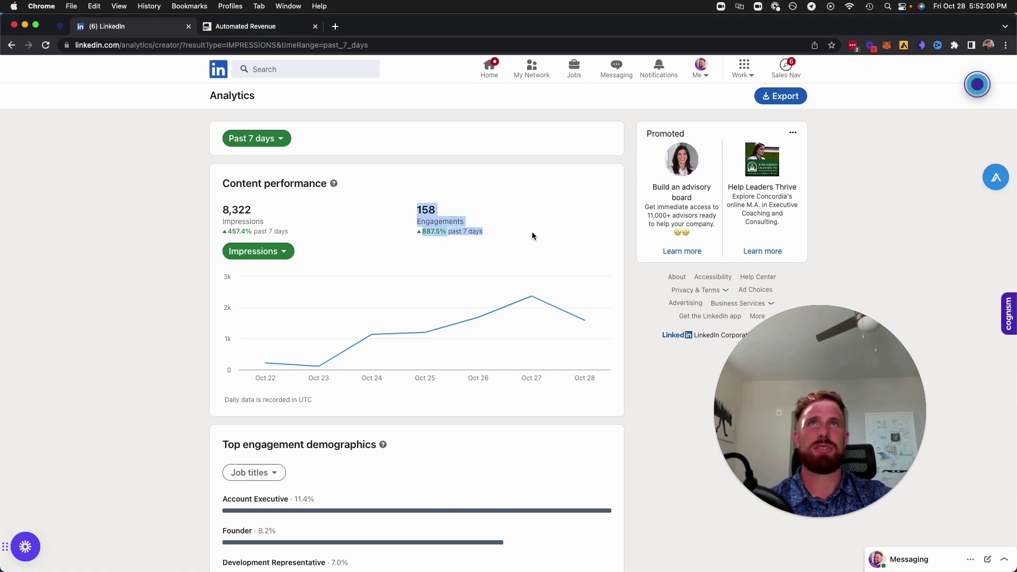
{"action": "left_click", "coordinate": [532, 231]}
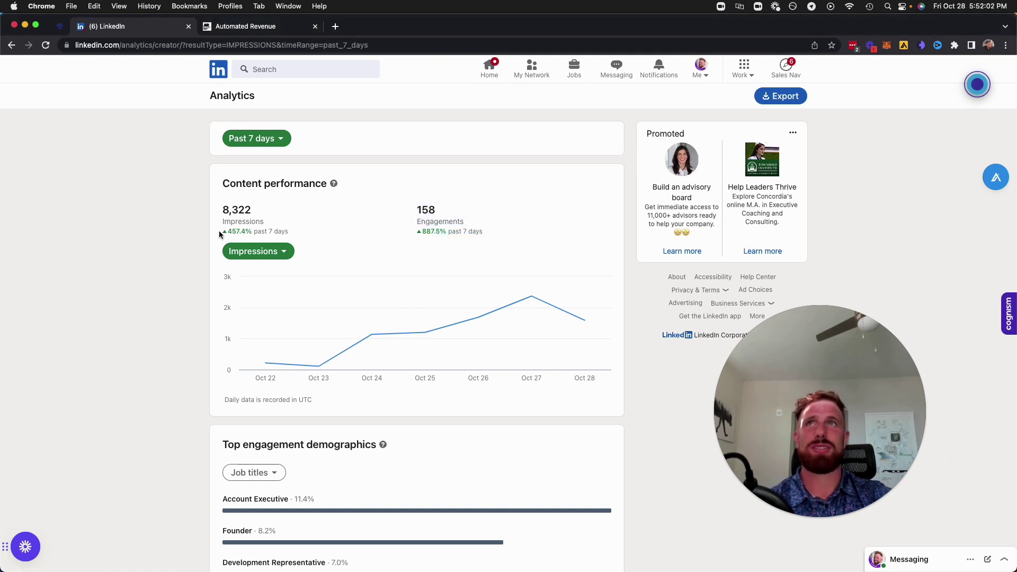
{"action": "left_click_drag", "start_coordinate": [219, 232], "coordinate": [254, 231]}
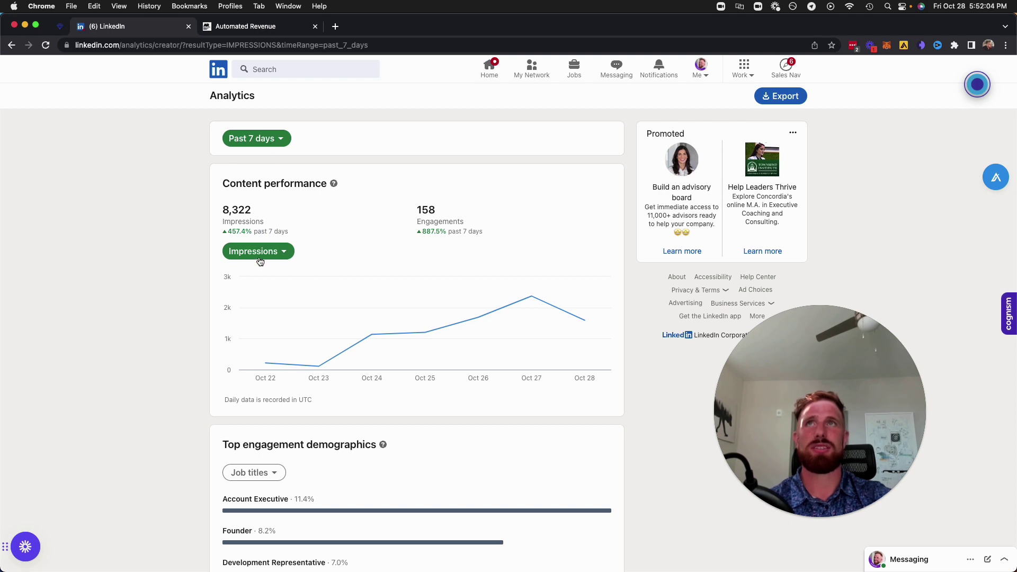
{"action": "left_click", "coordinate": [259, 253]}
{"action": "left_click", "coordinate": [252, 299]}
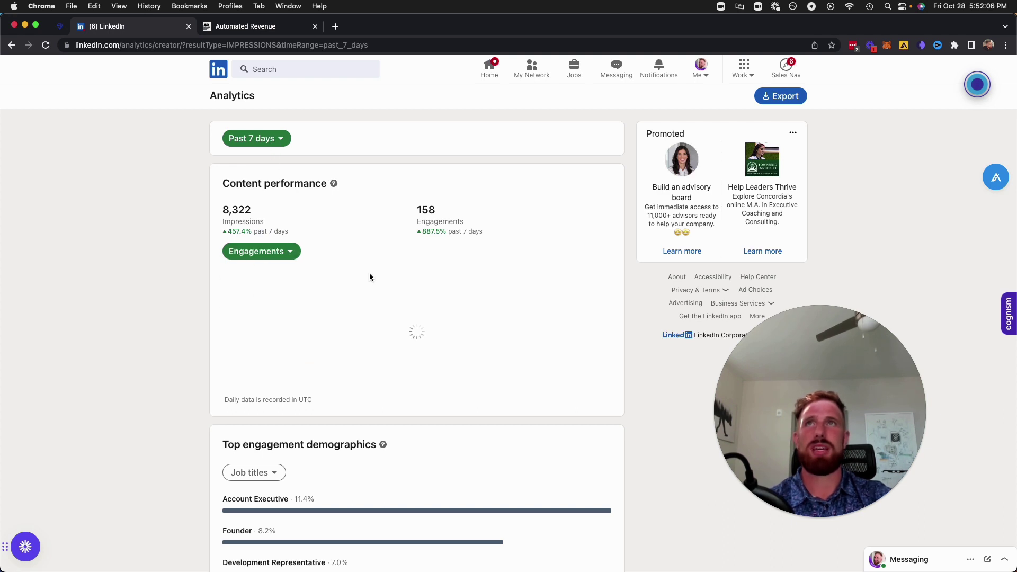